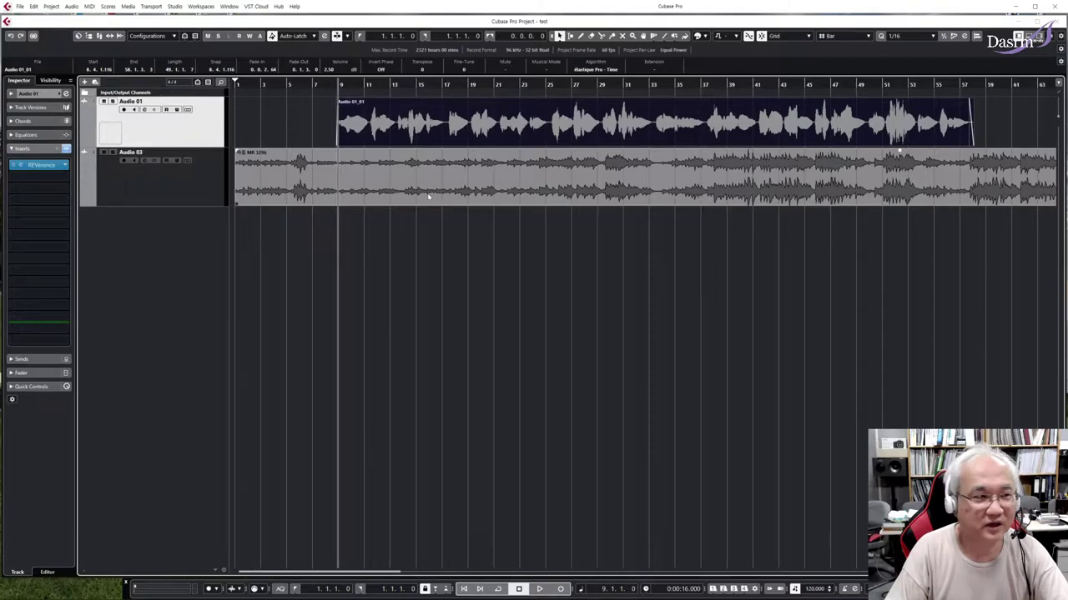
- Open the Audio 01_01 event in the Sample Editor and close it again
double_click(394, 134)
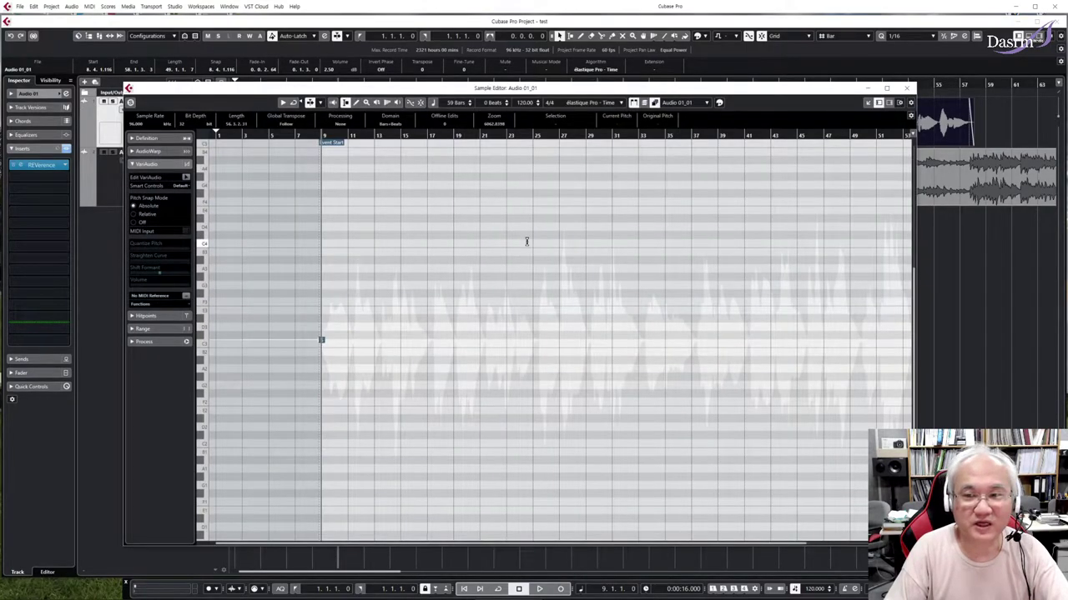
click(905, 88)
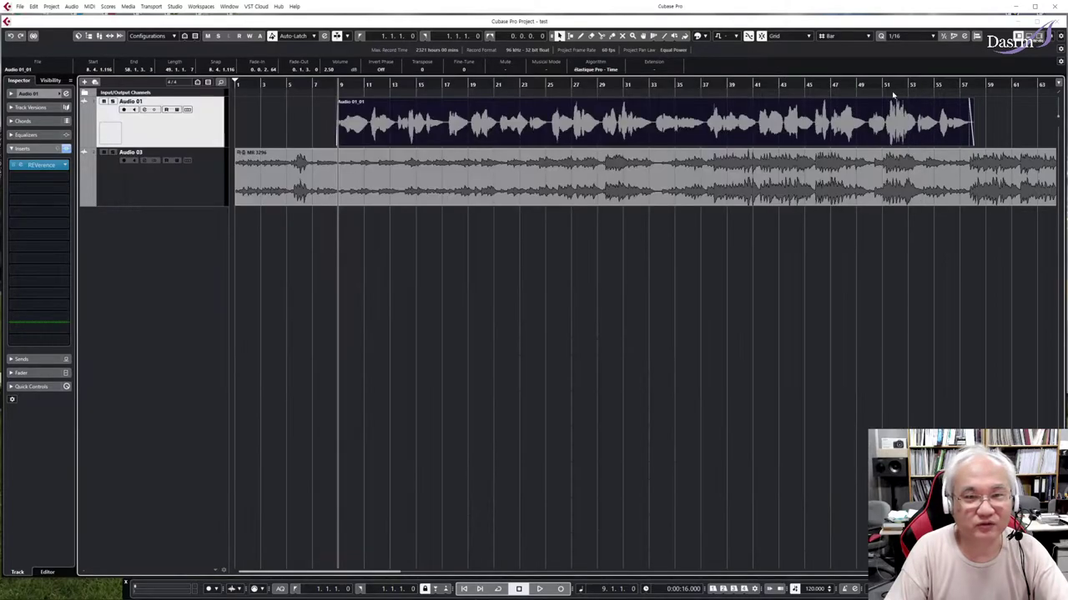
- Set the Editors preference to "Double-click opens Editor in Lower Zone" and test it on the Audio 01_01 event
click(51, 7)
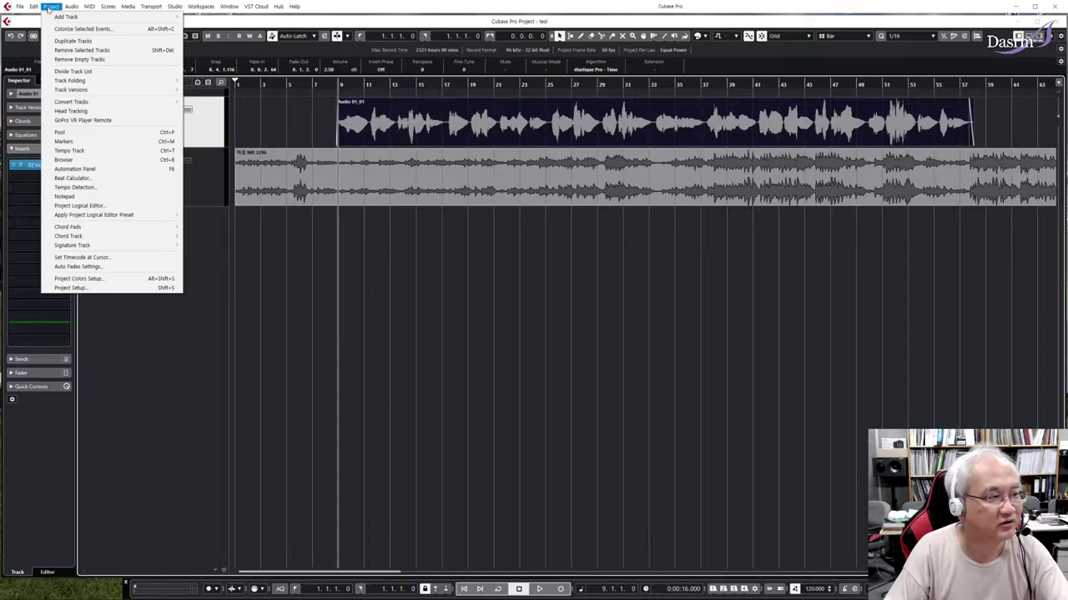
click(49, 8)
click(33, 7)
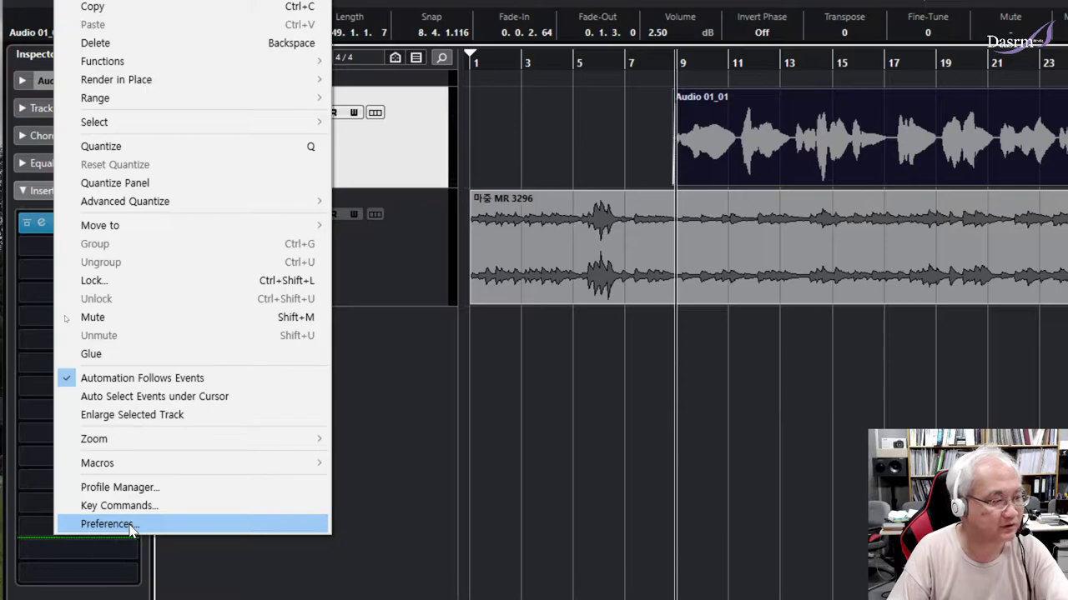
click(130, 527)
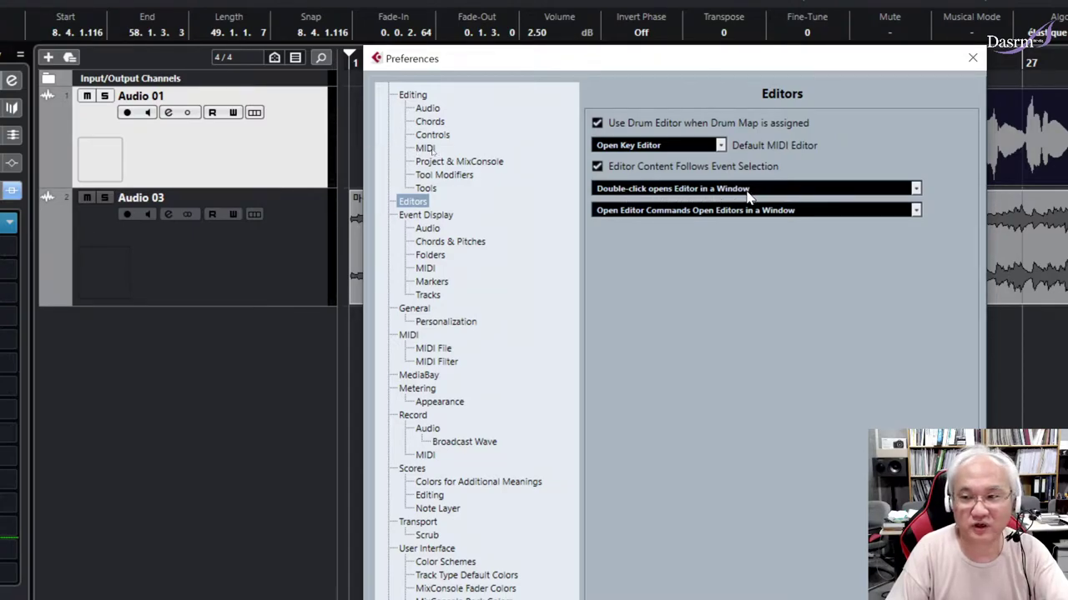
click(847, 191)
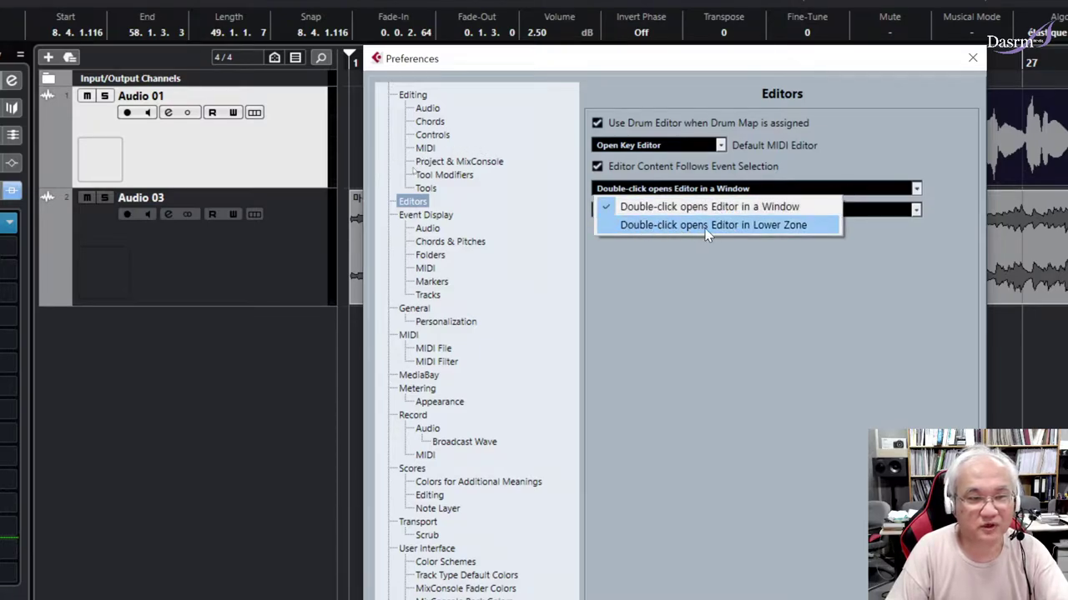
click(811, 225)
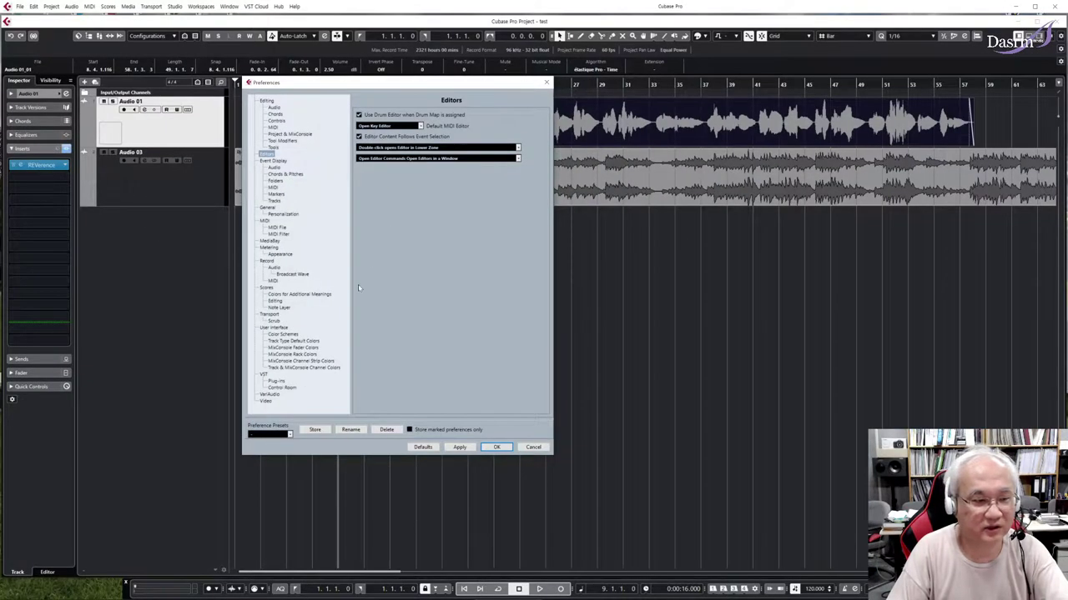
click(461, 448)
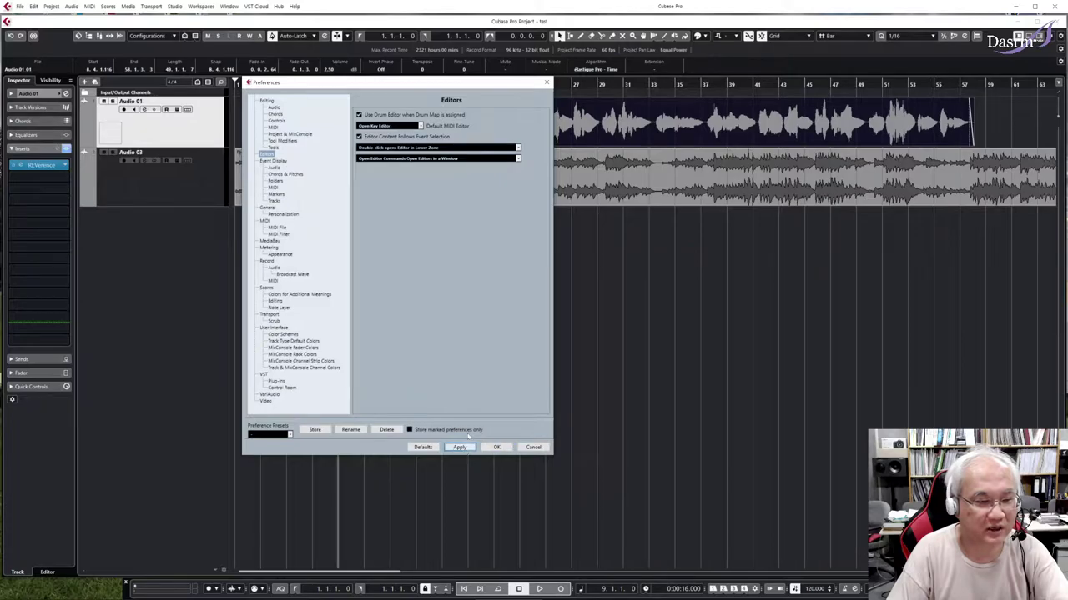
click(497, 448)
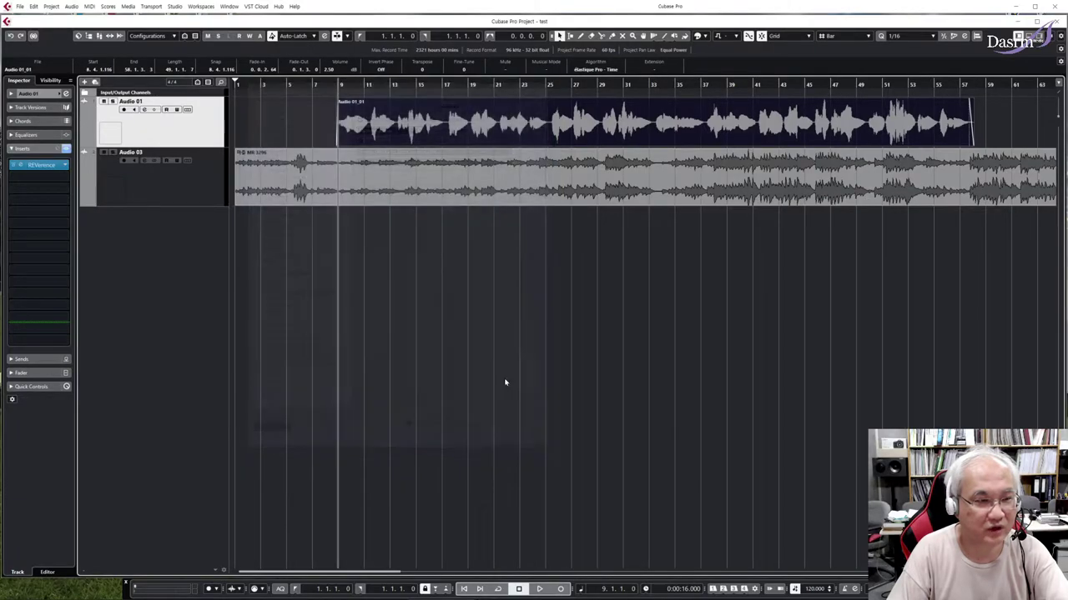
double_click(527, 126)
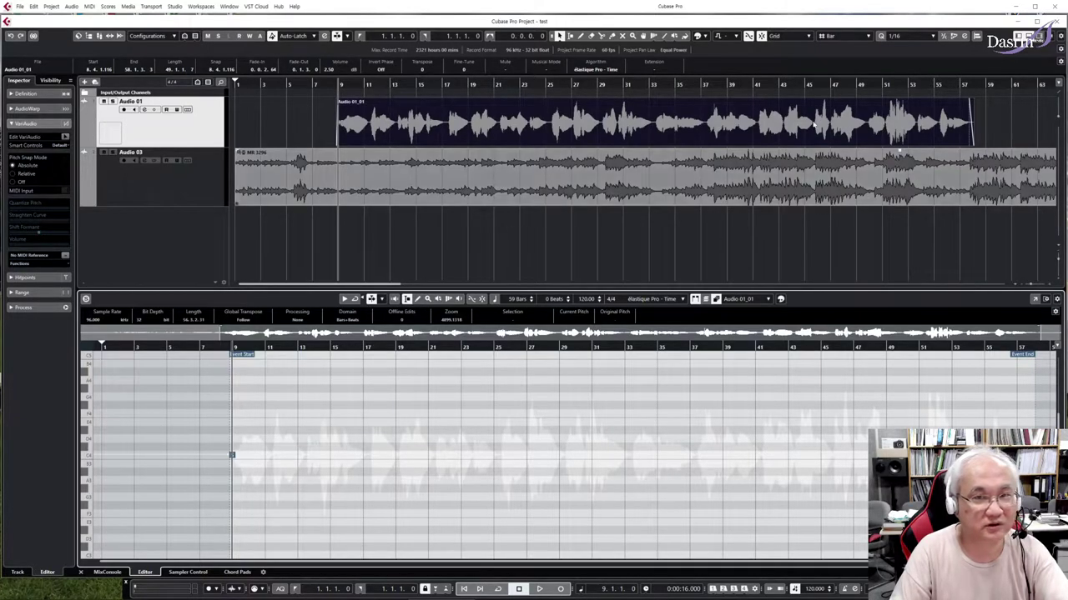
key(Return)
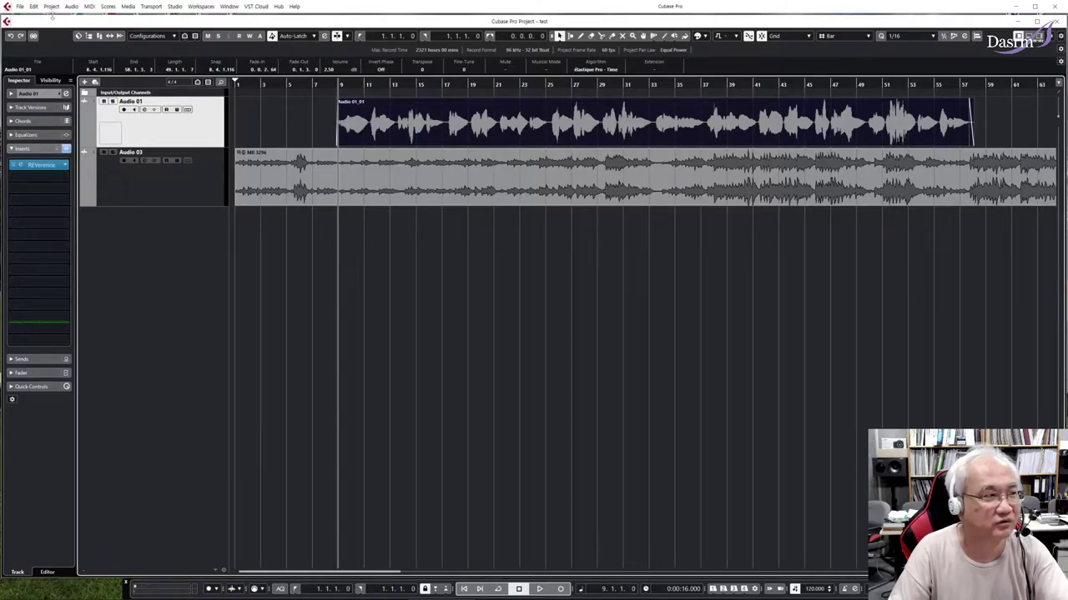
- Set the Editors preference to "Double-click opens Editor in a Window" and apply it
click(19, 6)
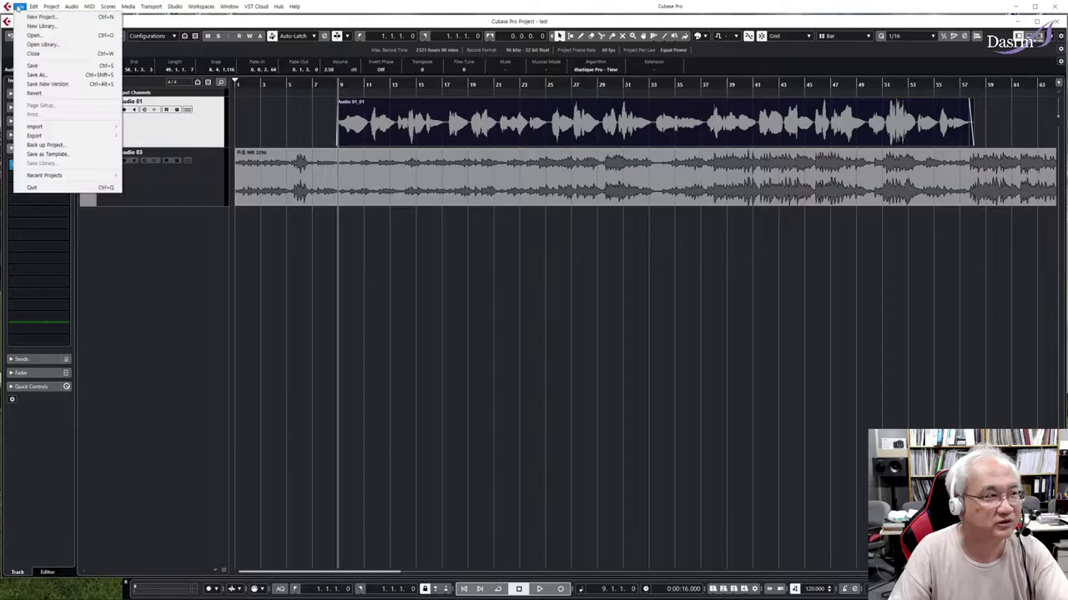
mouse_move(31, 9)
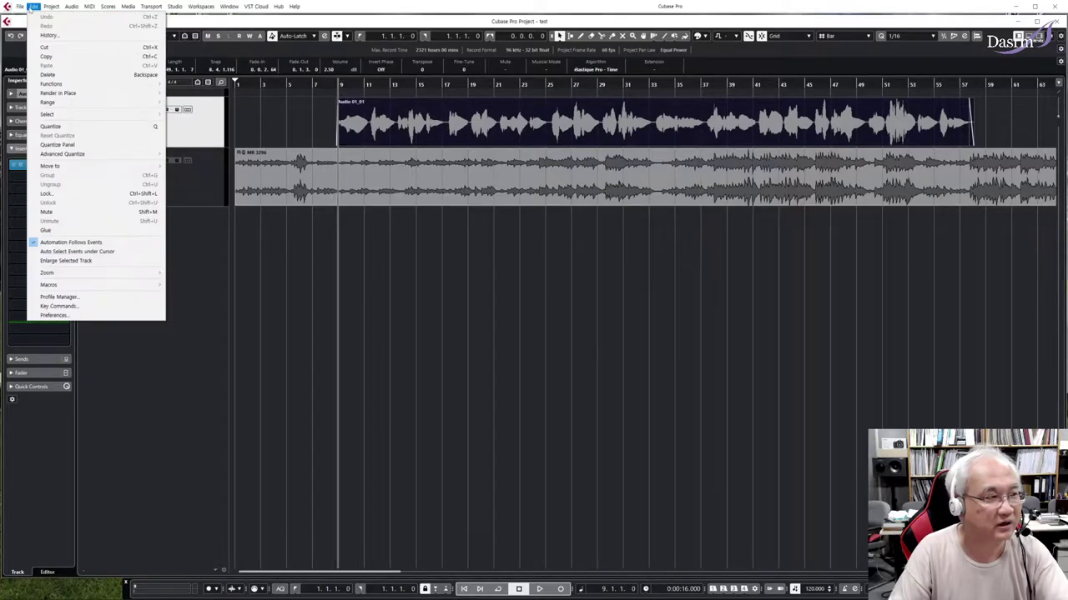
click(58, 316)
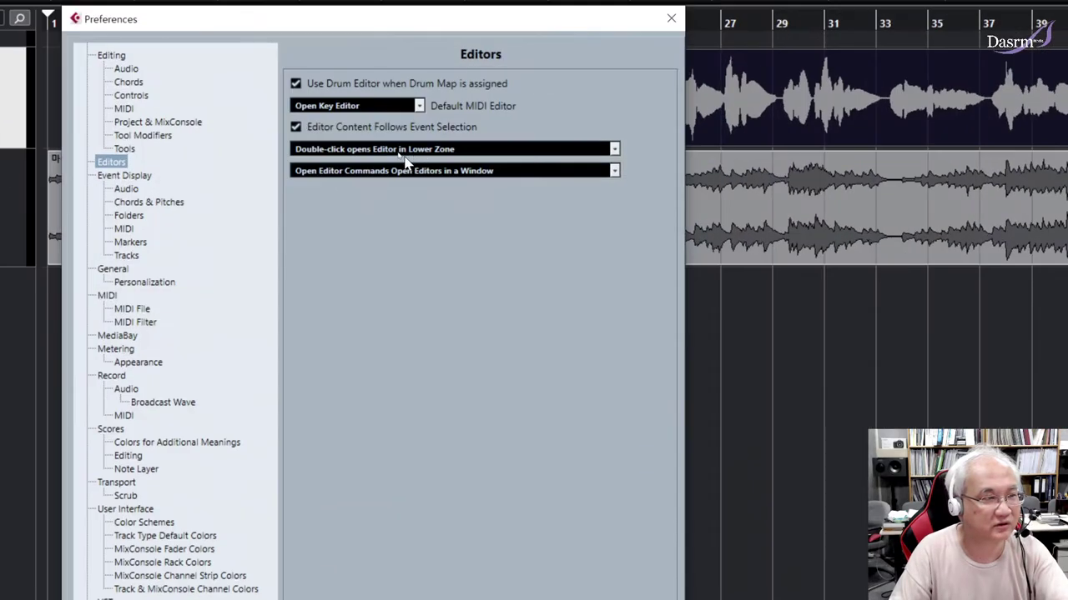
click(412, 147)
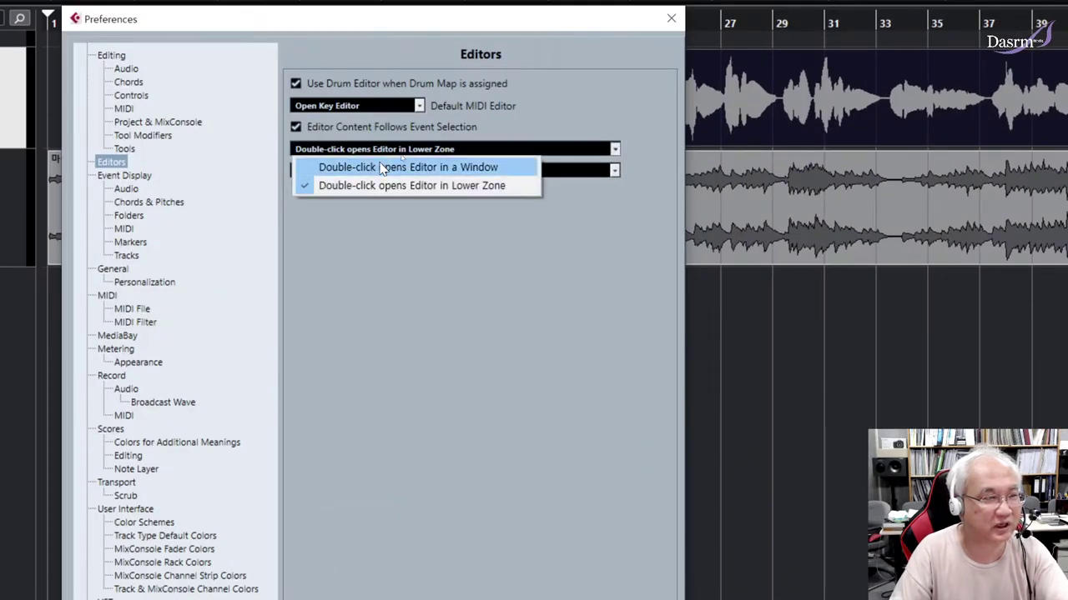
click(459, 168)
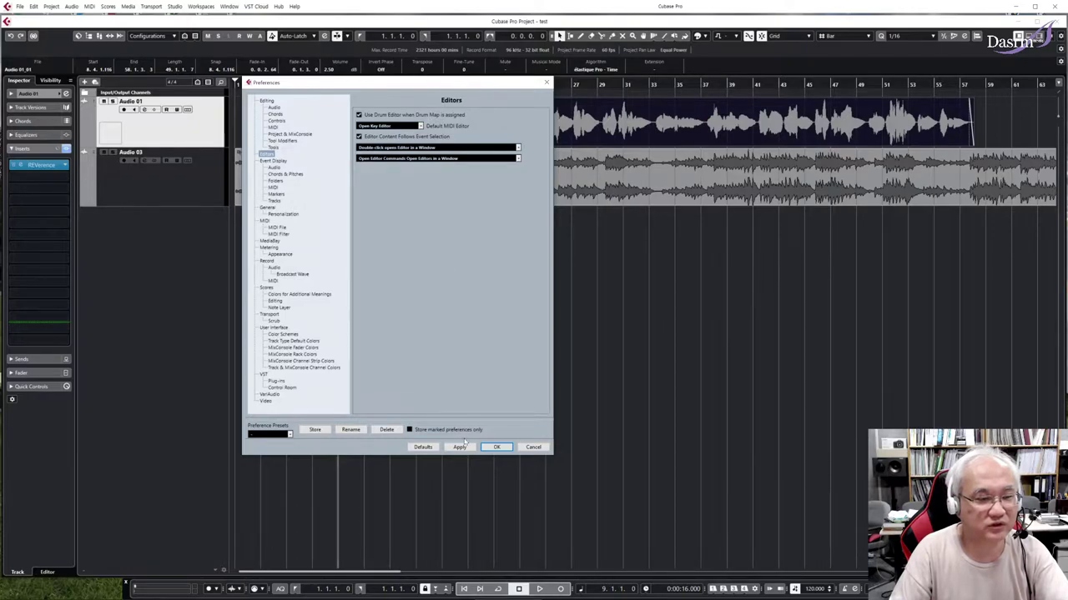
click(462, 446)
click(498, 448)
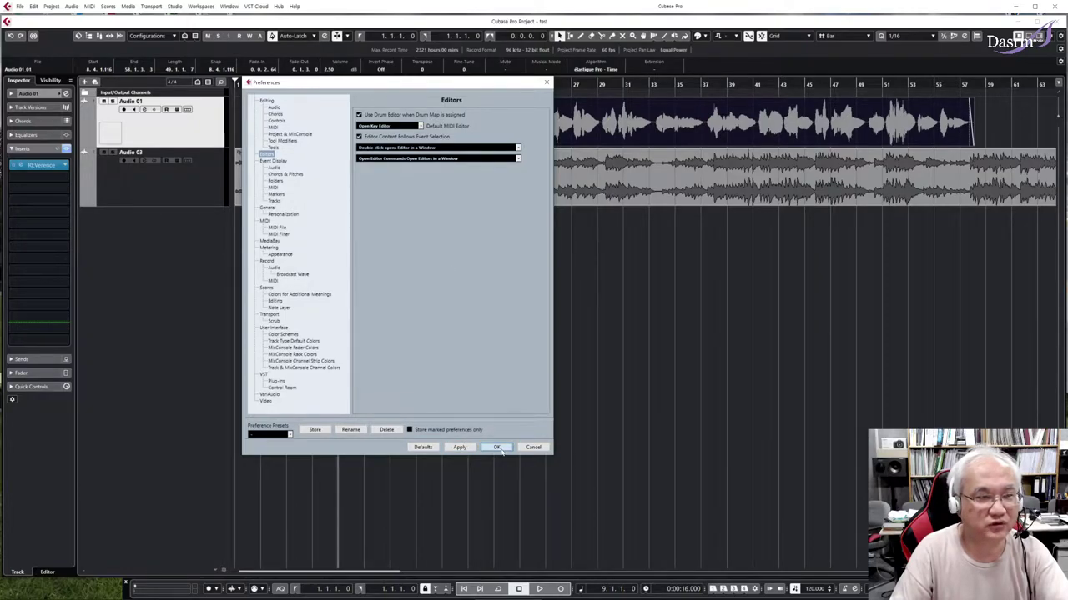
- Turn on VariAudio editing for the Audio 01_01 event in the Sample Editor and solo the editor
double_click(478, 130)
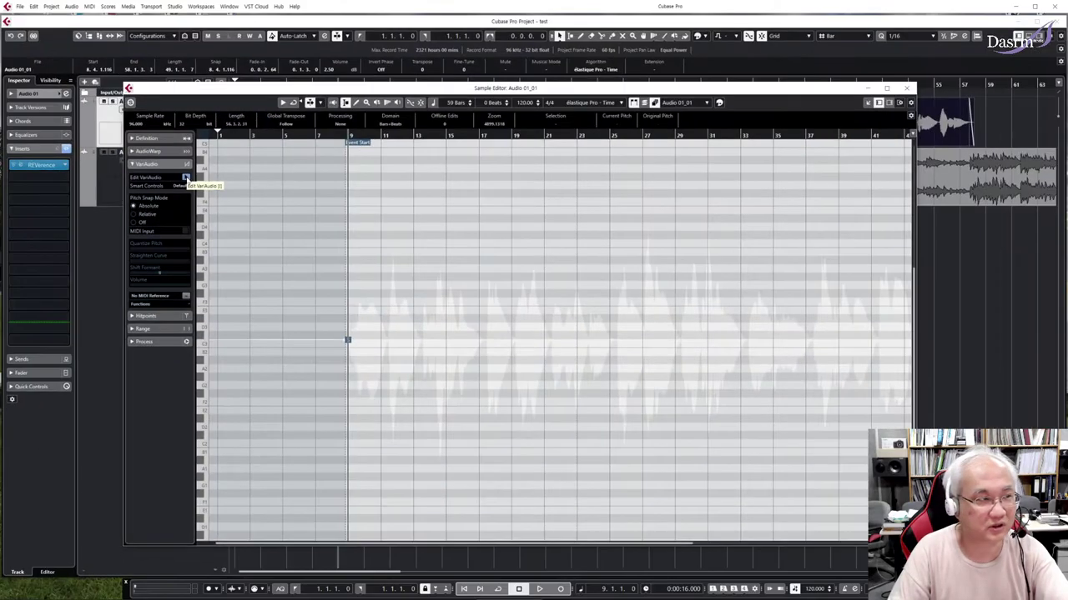
click(213, 177)
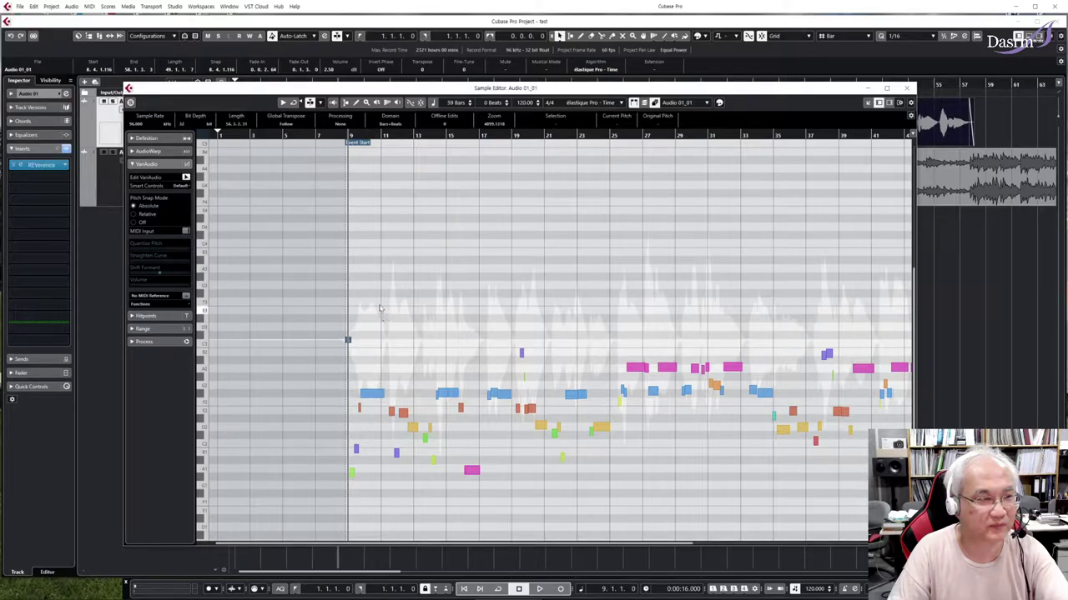
click(131, 103)
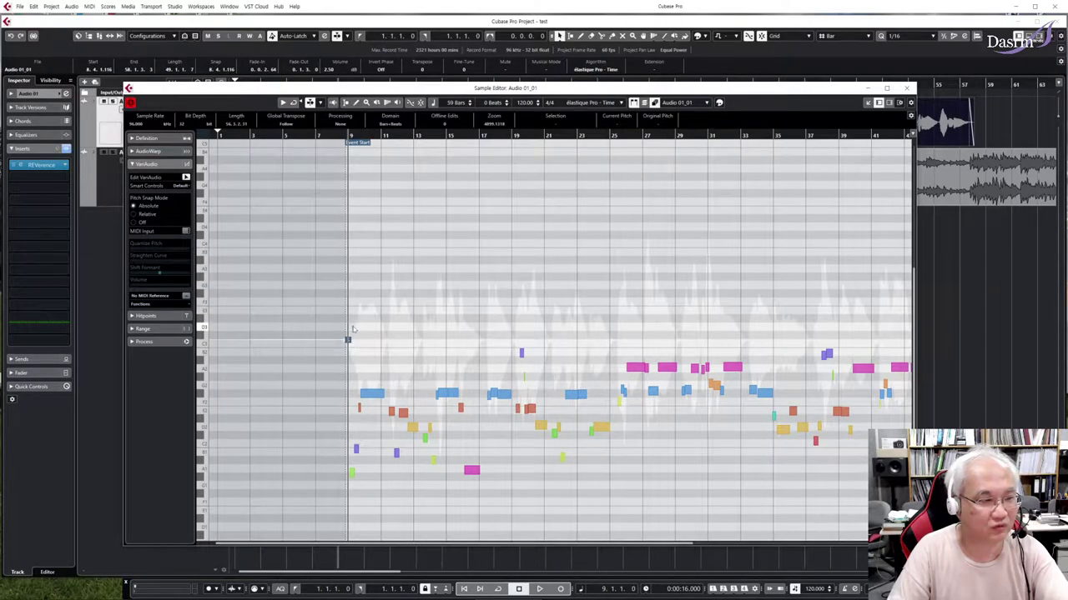
- Play the soloed vocal from bar 9 through to bar 18
key(space)
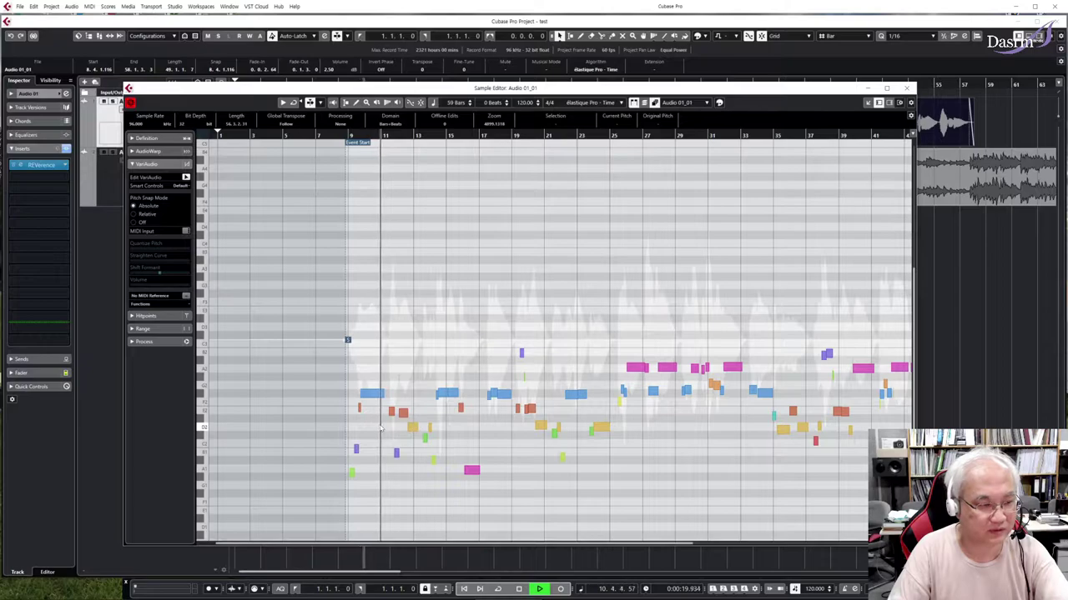
key(h)
key(h)
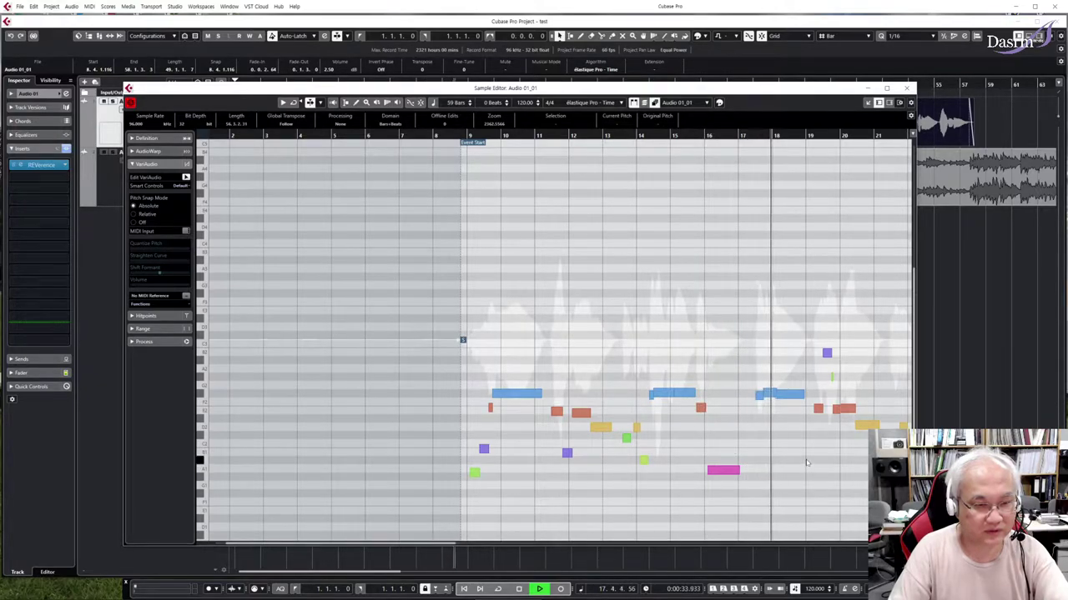
key(space)
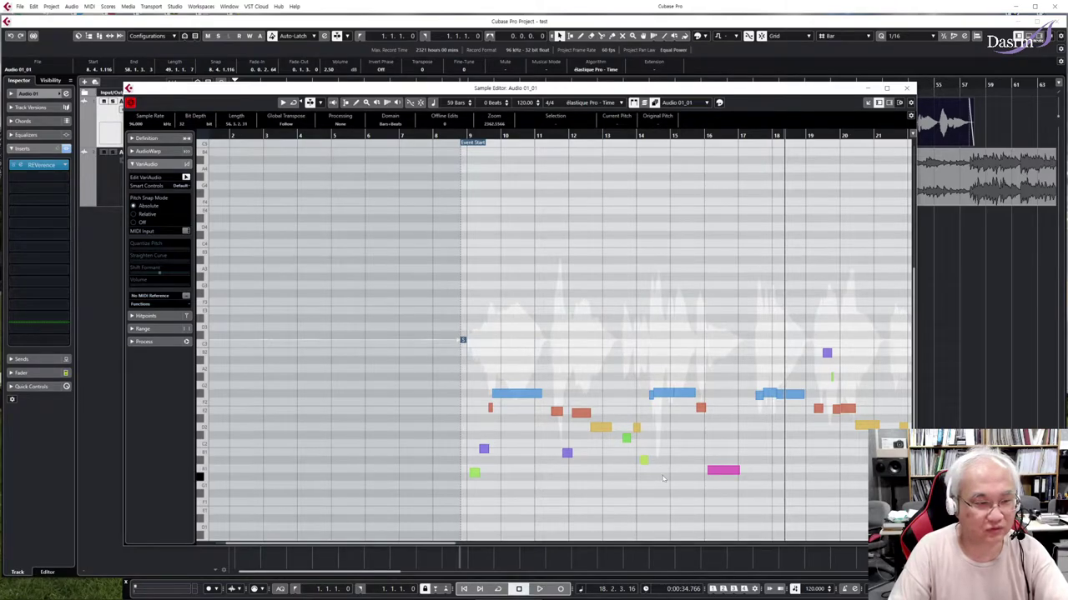
- Examine the pitch curves of the opening note segments and replay the phrase from bar 9
scroll(659, 478, down, 2)
scroll(654, 475, up, 1)
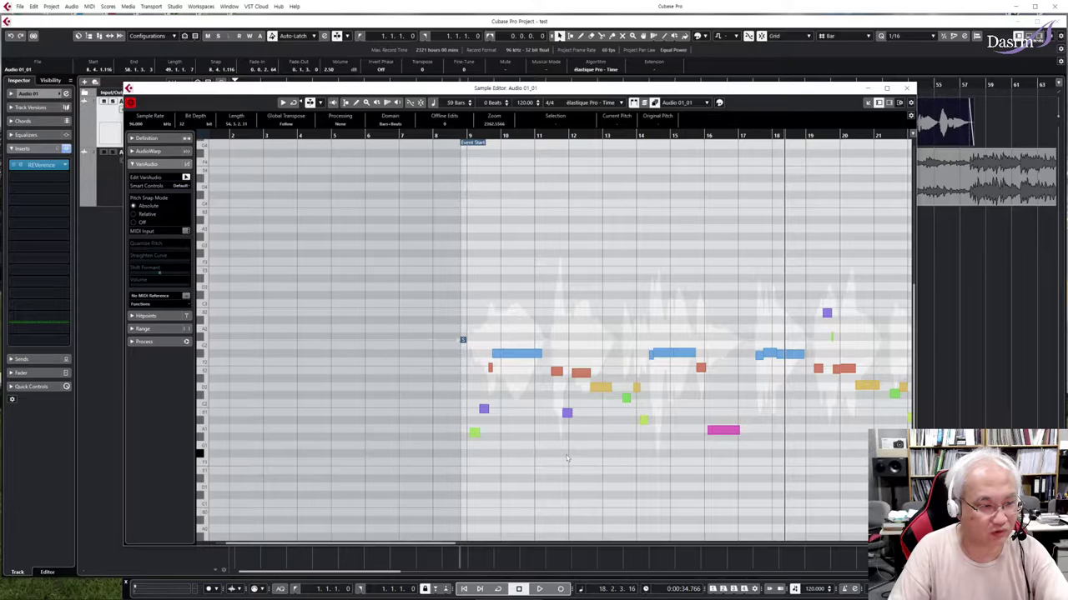
scroll(492, 321, up, 8)
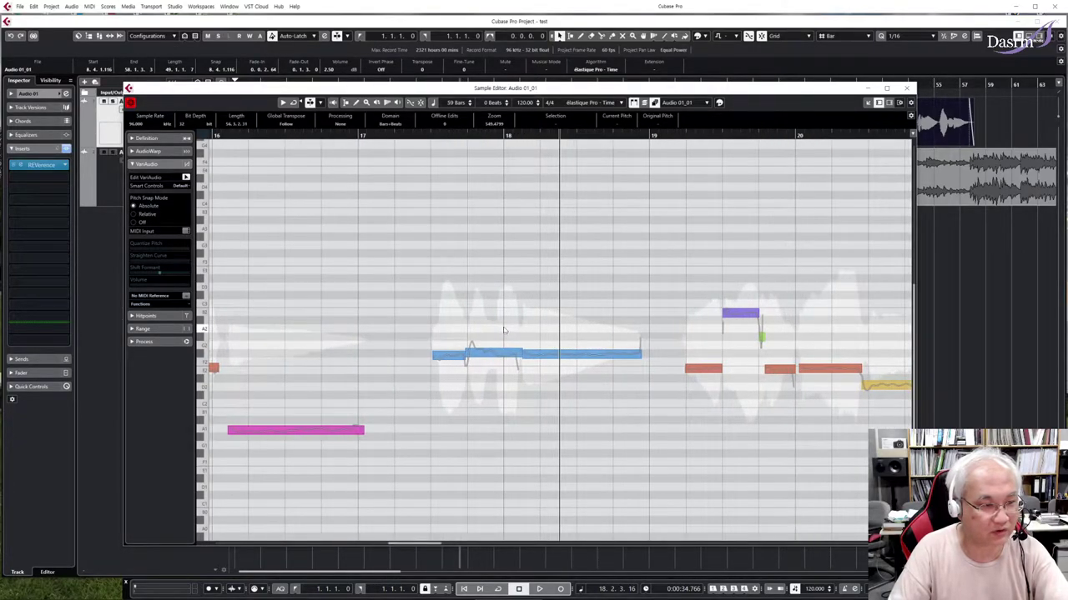
scroll(503, 330, left, 10)
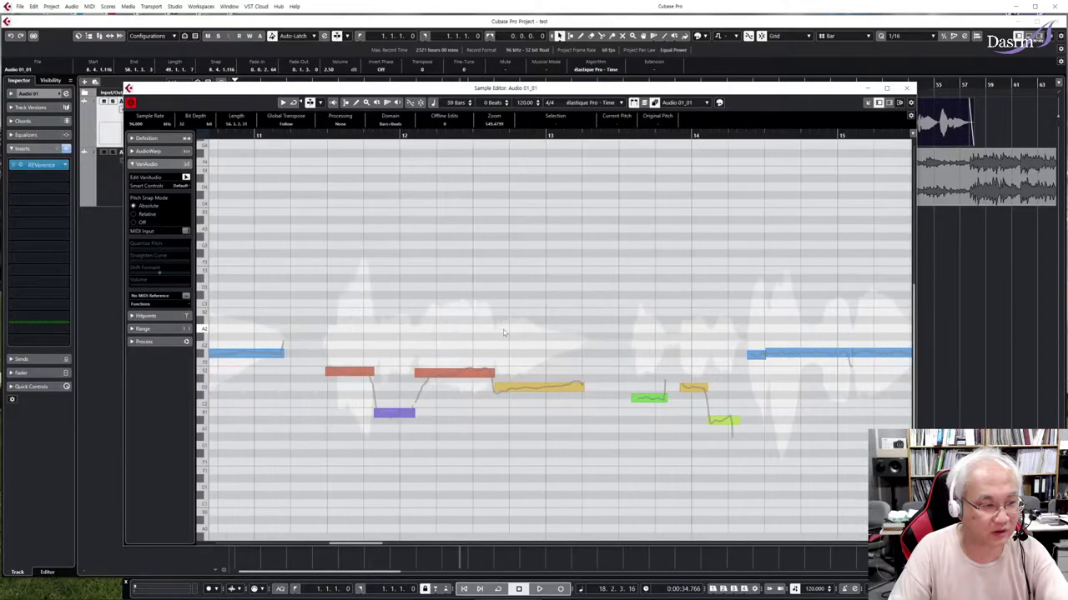
scroll(503, 333, left, 3)
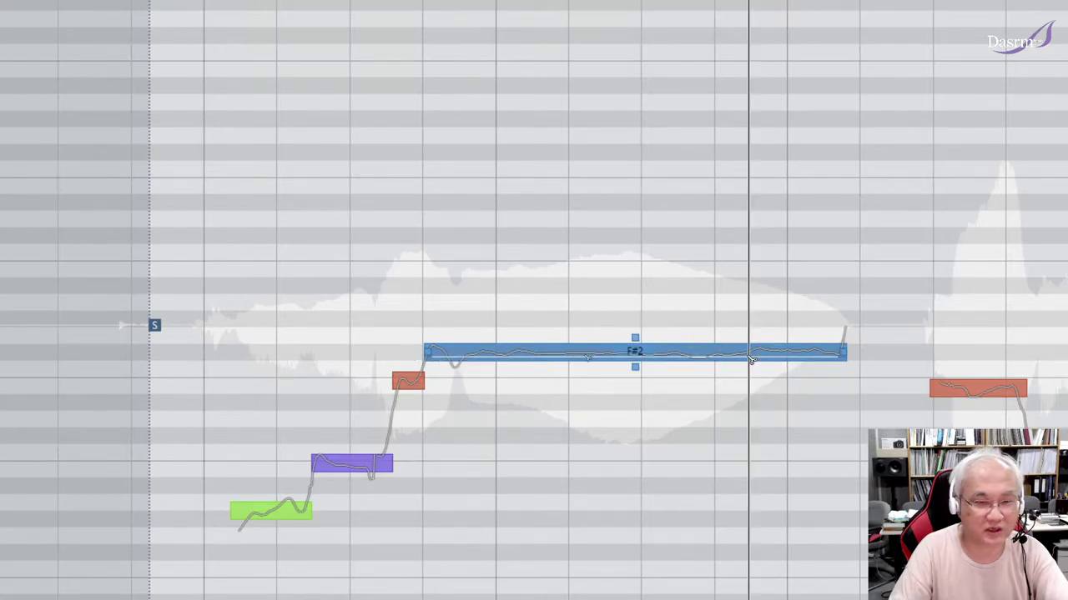
click(426, 390)
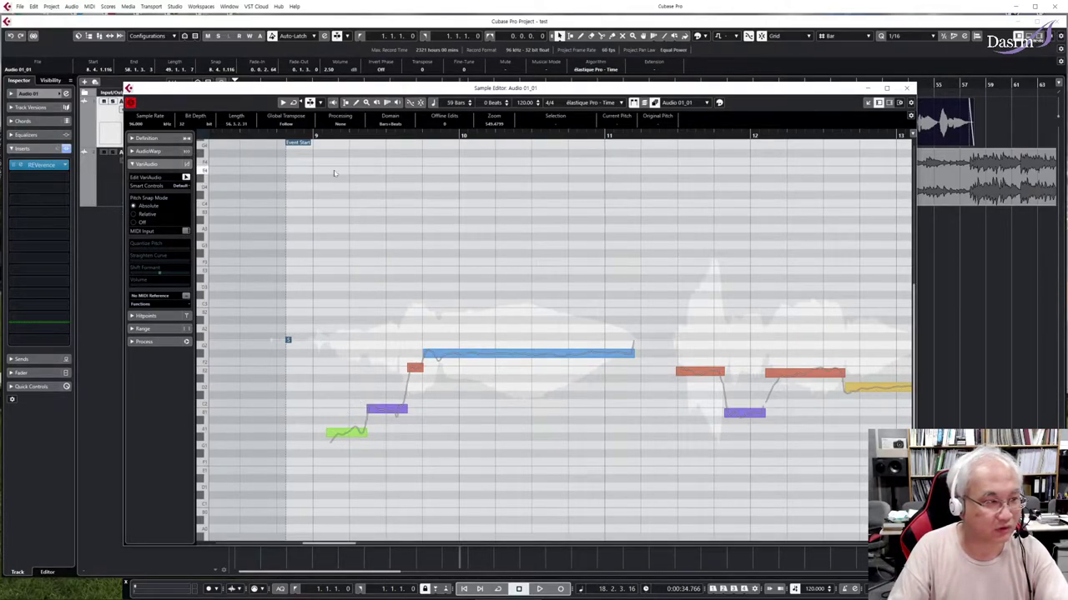
click(315, 134)
key(space)
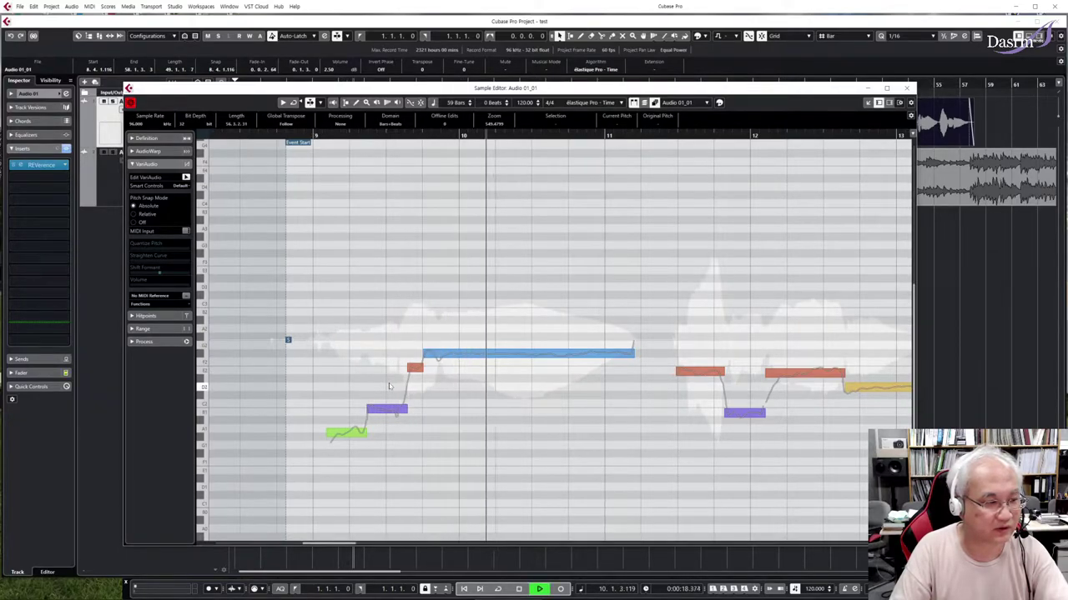
key(space)
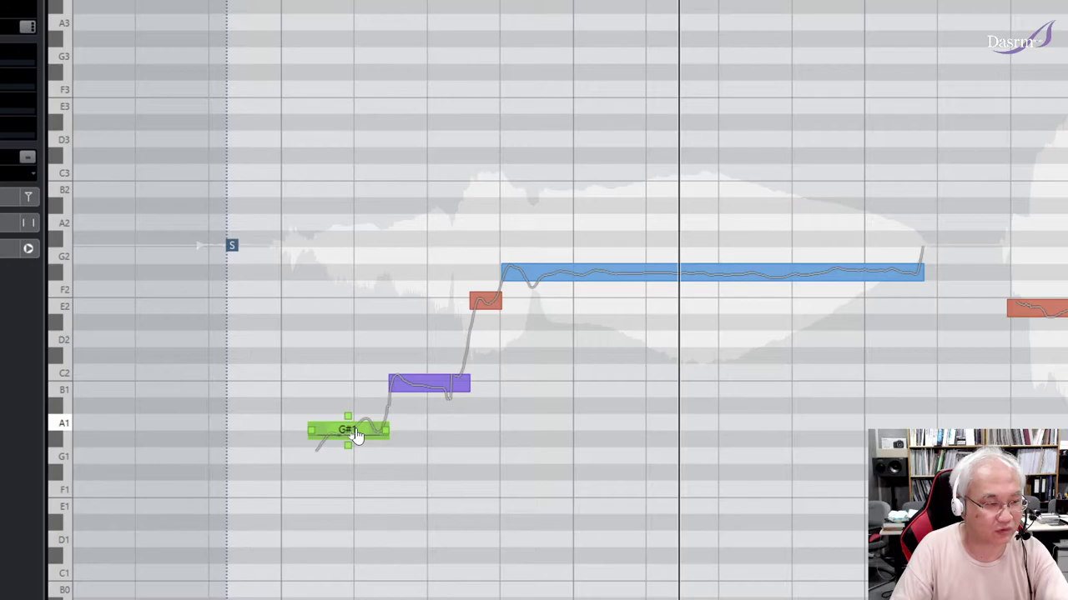
- Raise the phrase's first note segment to A1 and snap the second segment to B1
click(355, 434)
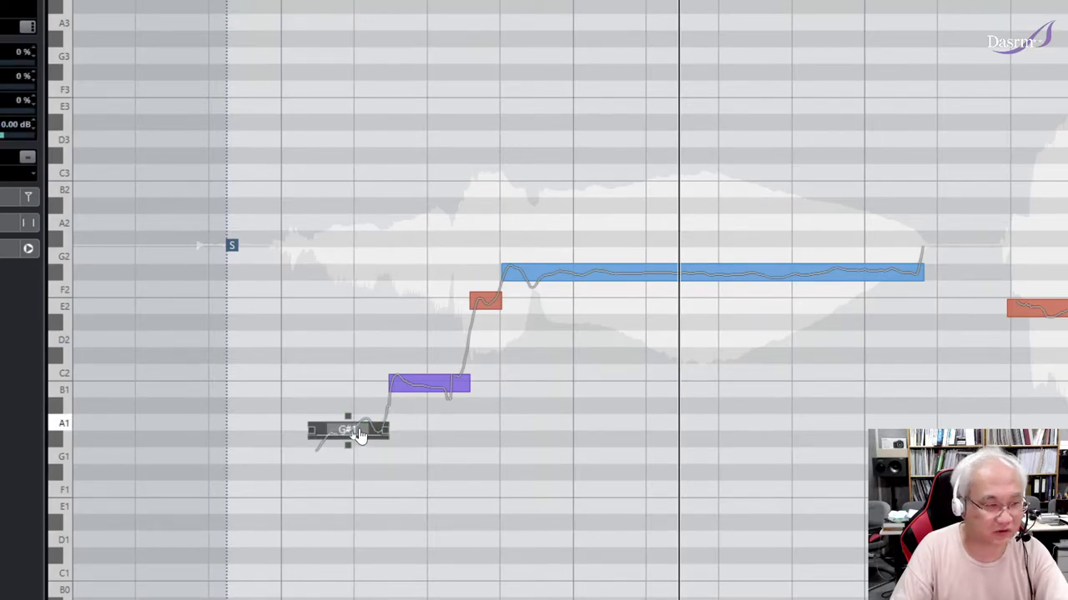
drag(358, 435, 359, 428)
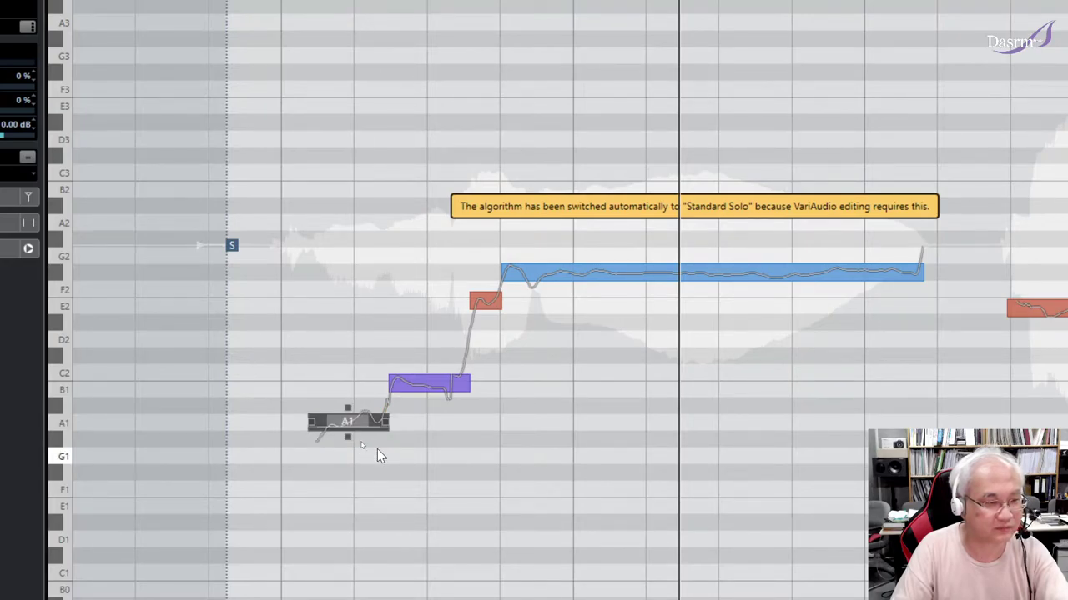
click(433, 392)
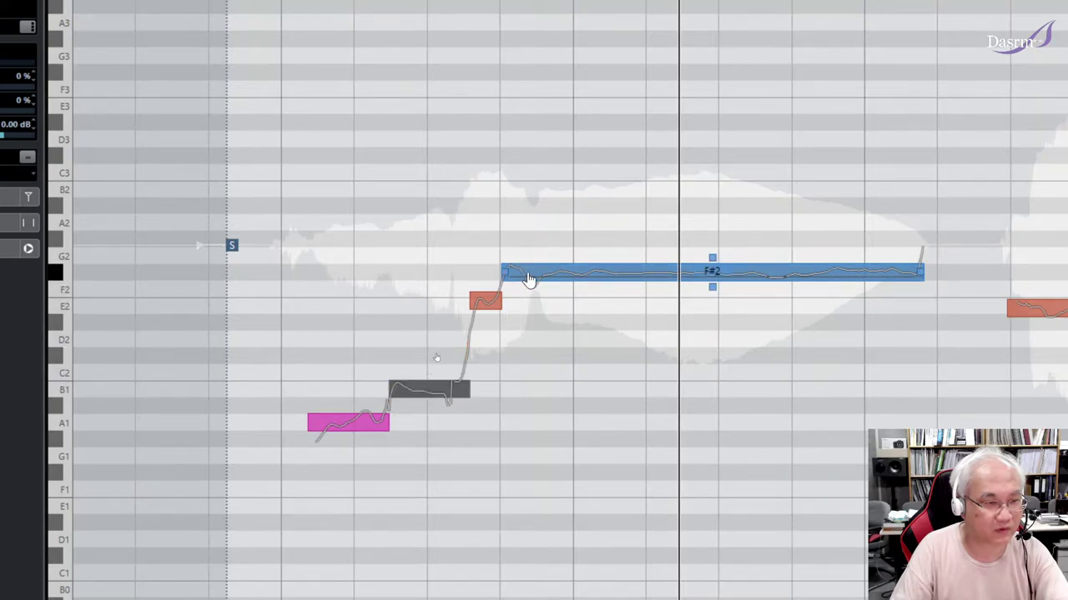
- Snap the long segment spanning bars 9 to 11 to F#2 and replay the phrase from bar 9
click(615, 277)
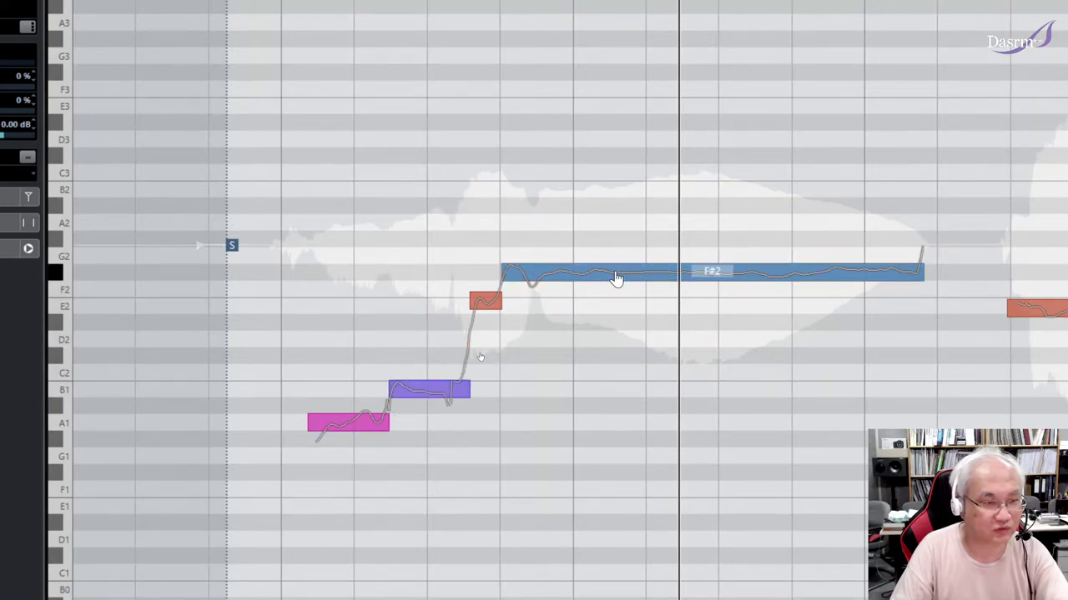
click(619, 278)
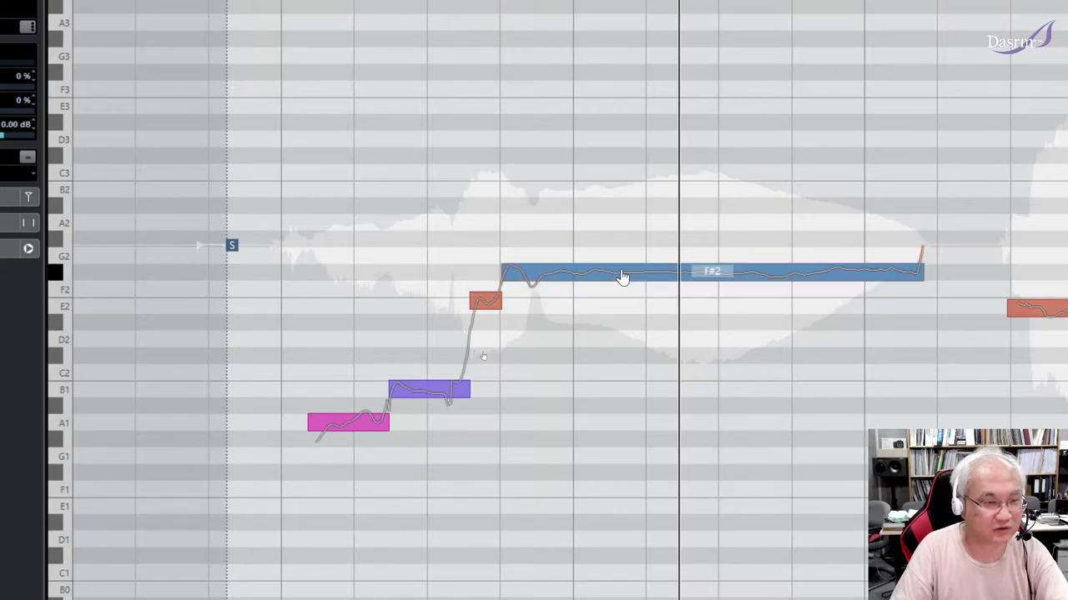
click(622, 278)
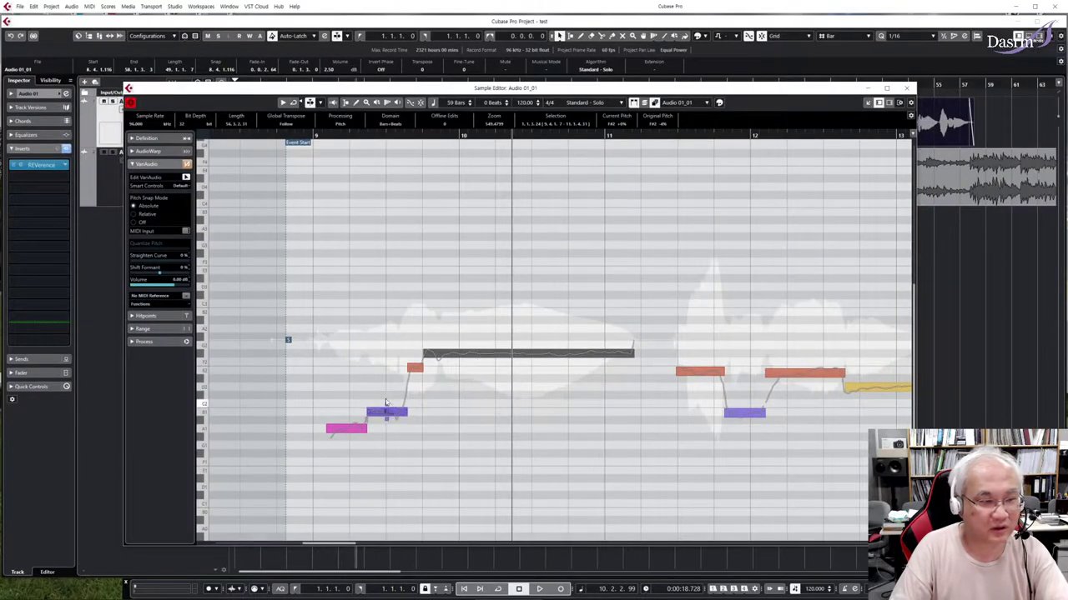
click(316, 135)
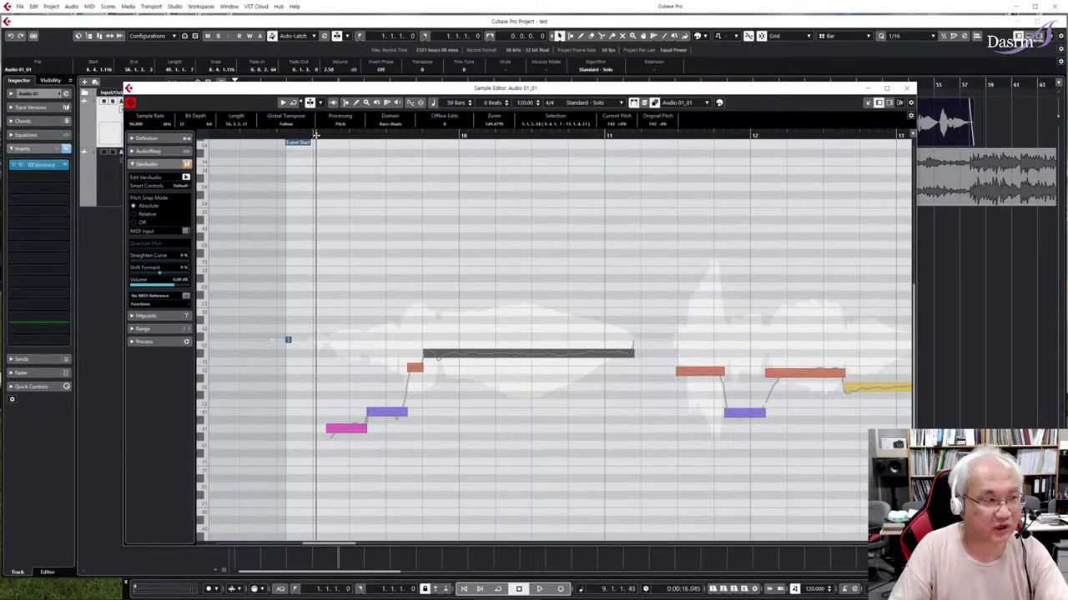
key(space)
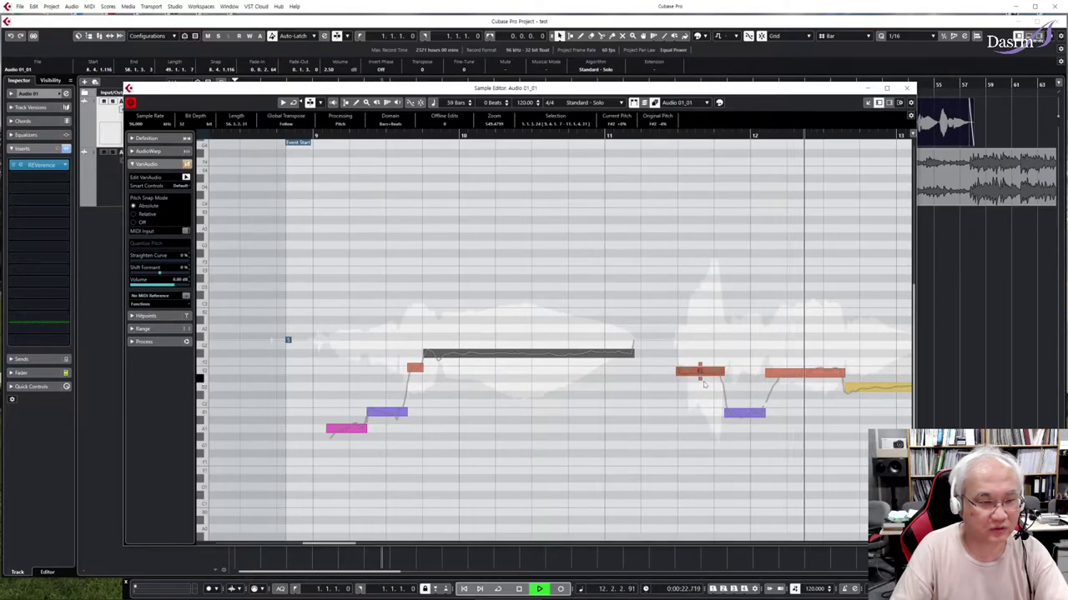
key(space)
- Snap the four connected note segments between bars 11 and 13 to E2, B1, E2 and D2
scroll(481, 390, left, 3)
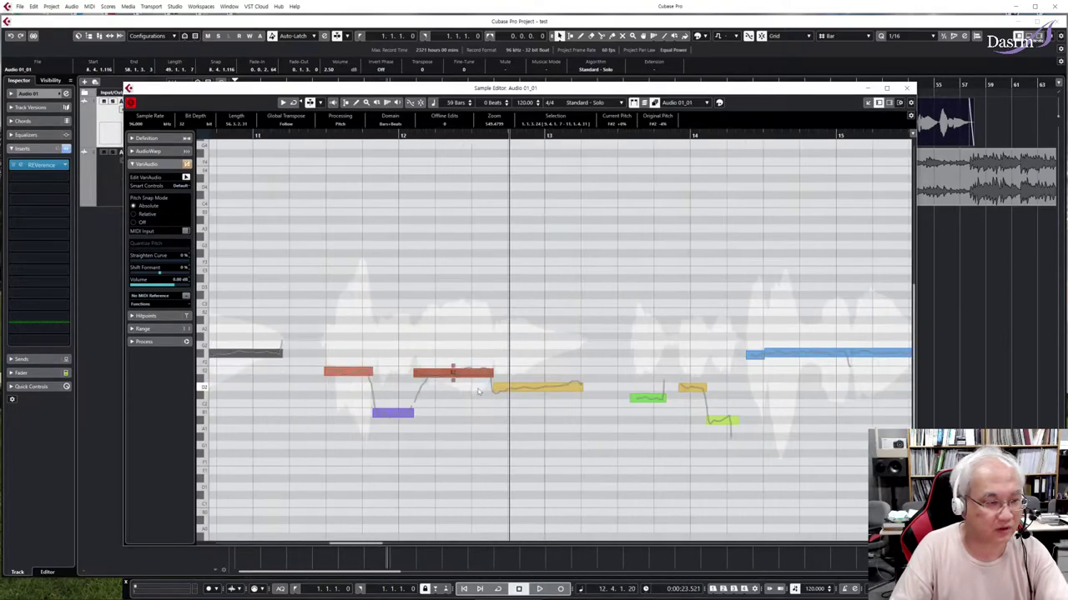
click(348, 376)
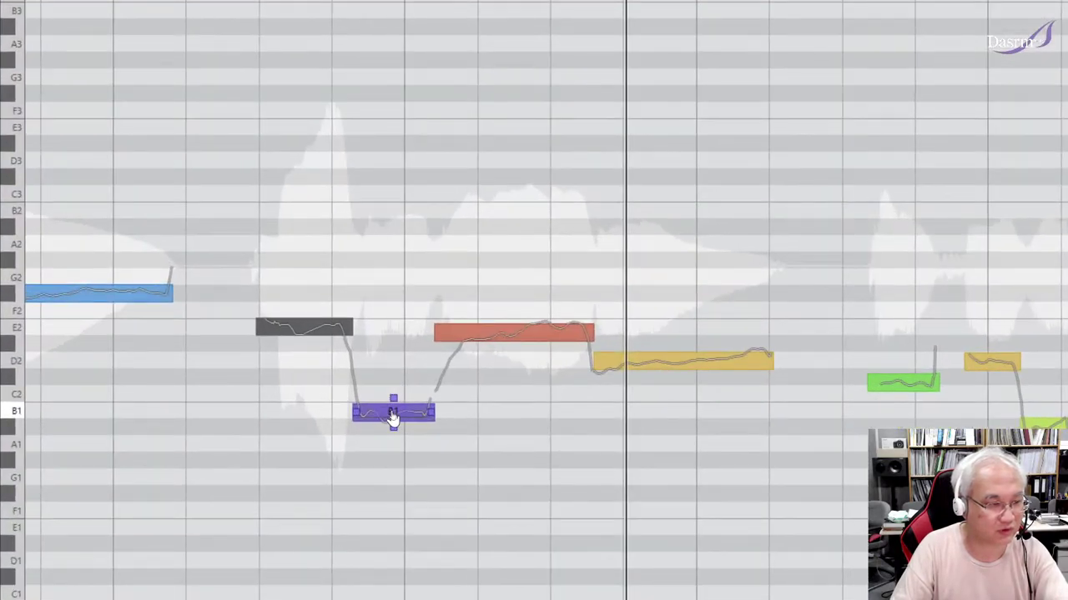
click(393, 417)
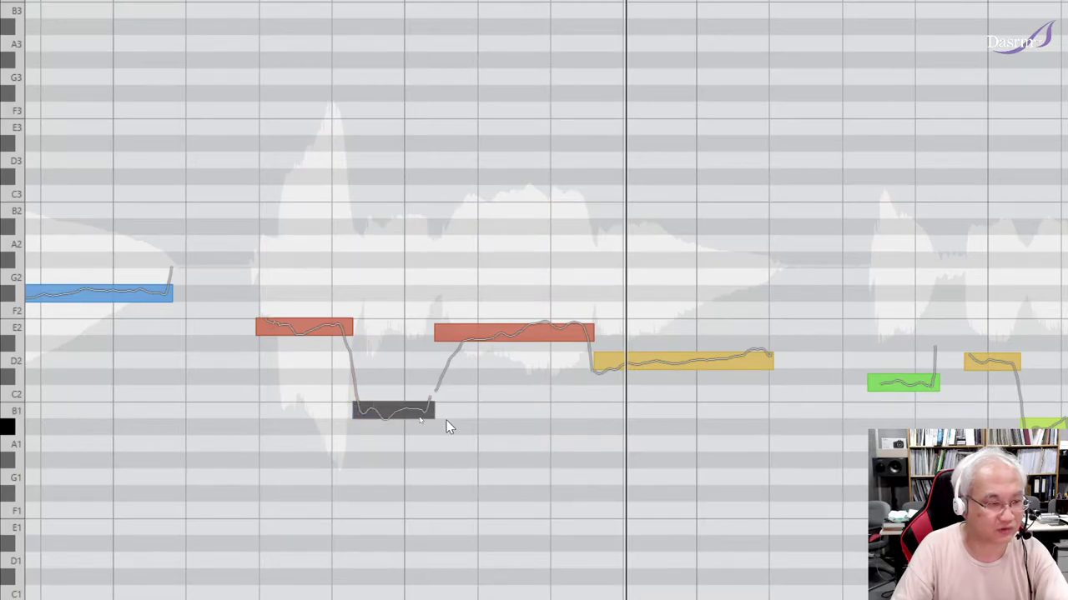
click(498, 334)
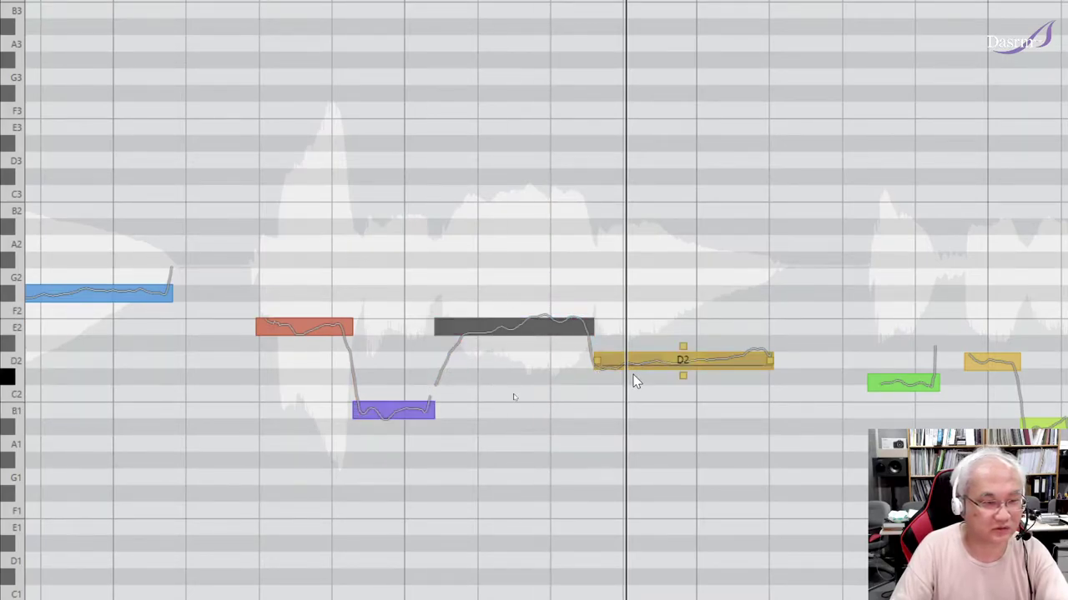
click(653, 368)
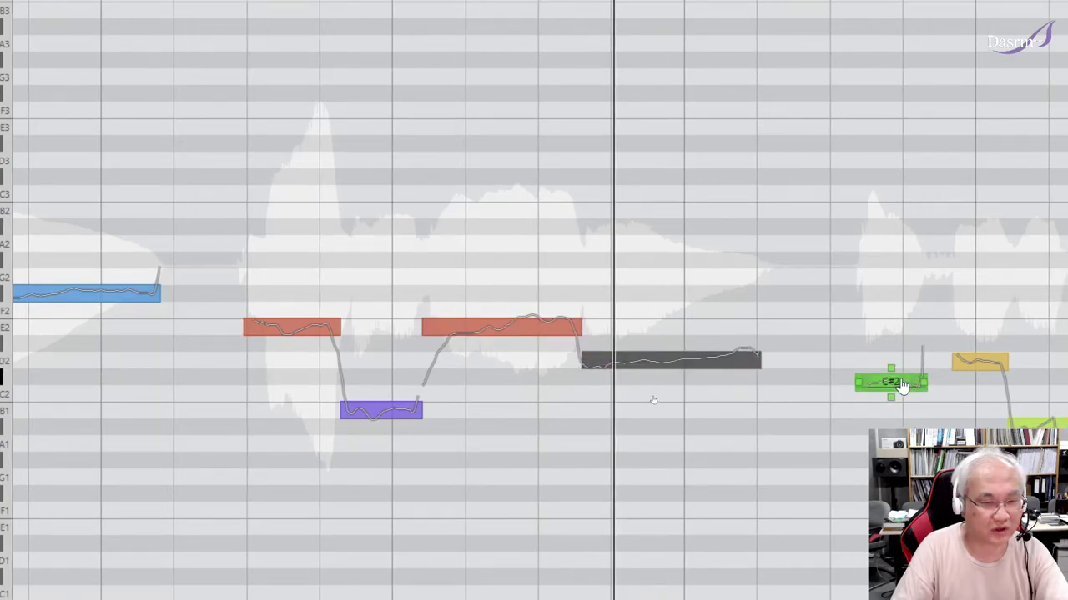
- Snap the two segments in the second half of bar 13 to C#2 and D2, and raise the segment after them to B1
key(space)
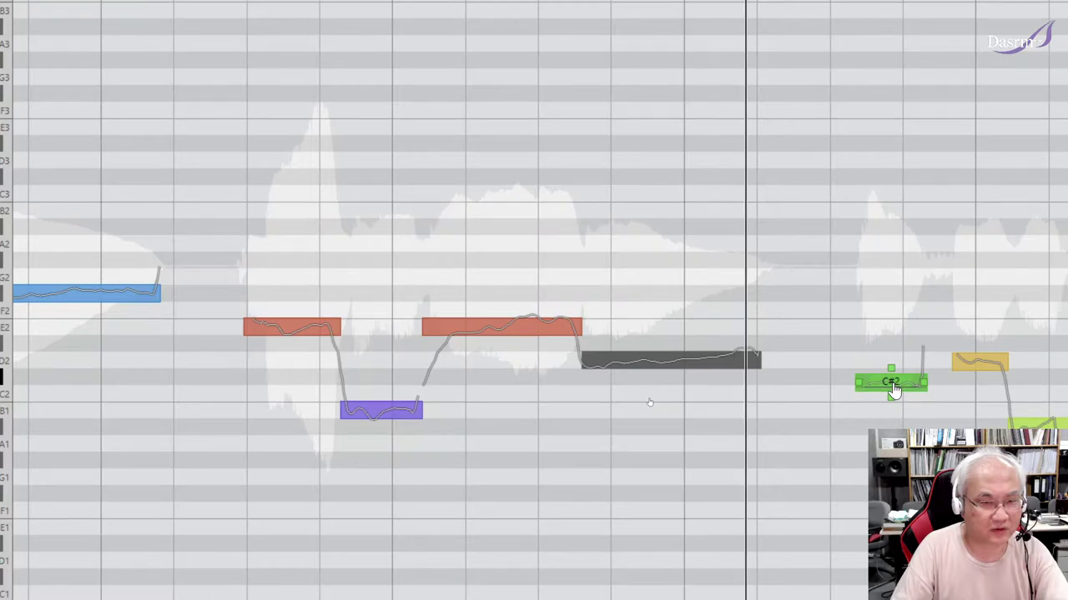
click(892, 386)
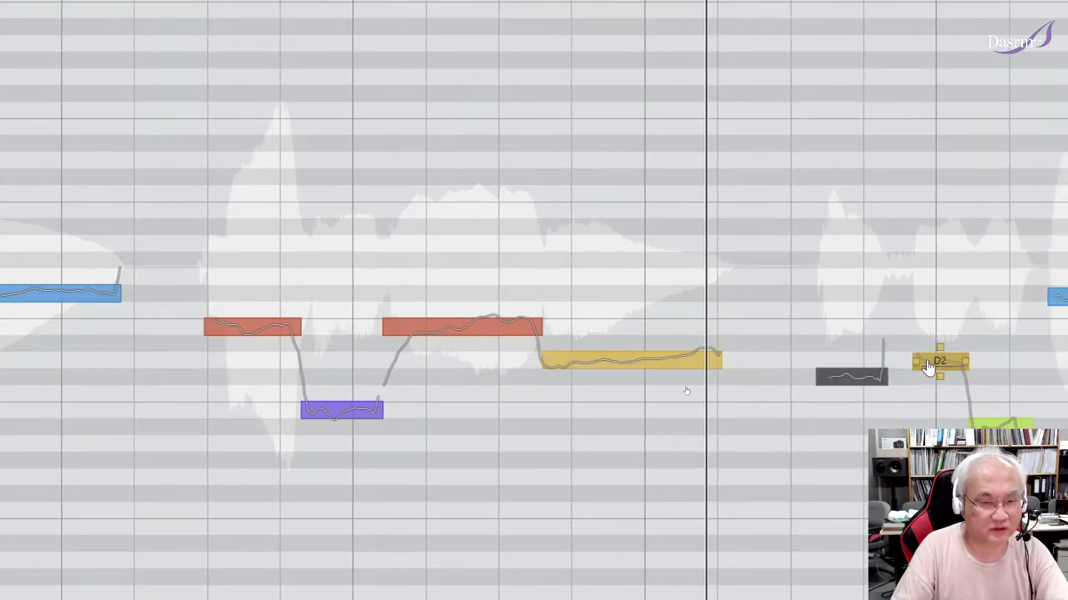
click(928, 368)
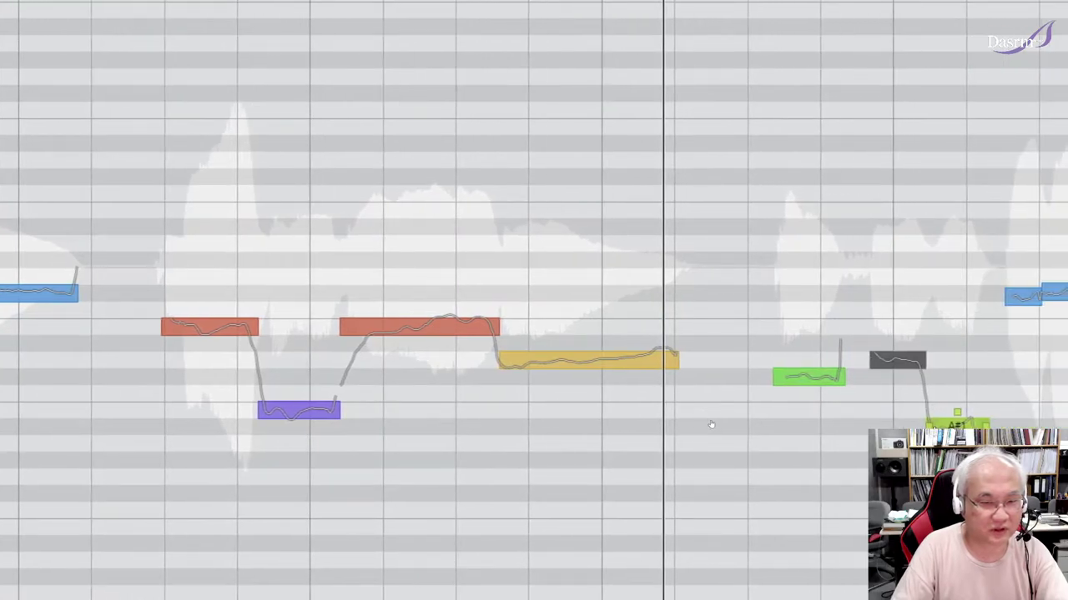
click(934, 425)
key(space)
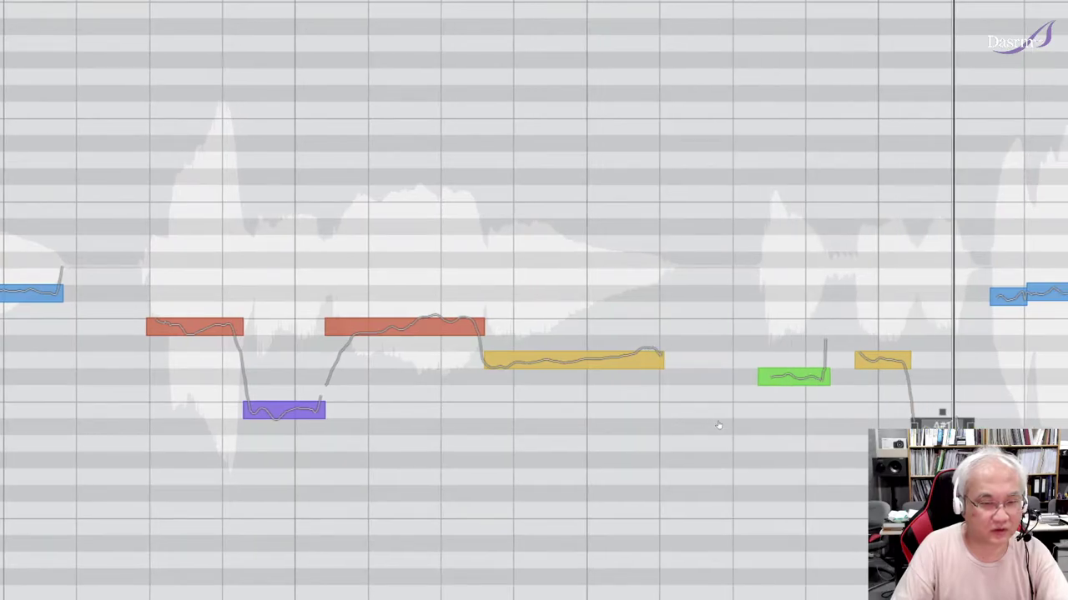
drag(937, 424, 935, 413)
click(934, 413)
click(932, 413)
click(930, 414)
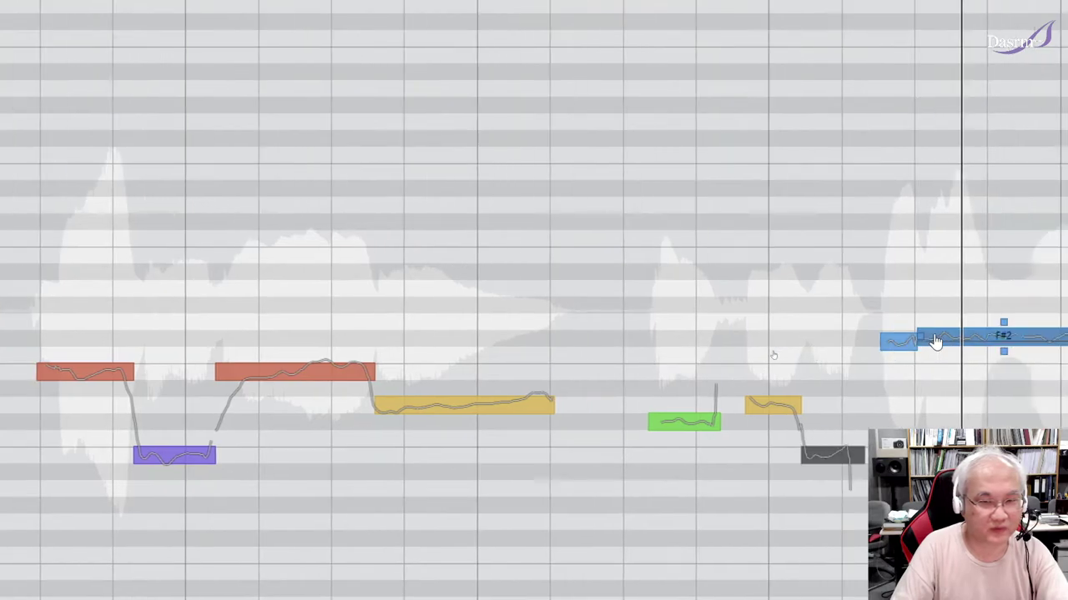
- Snap the adjoining segments running from bar 14 through bar 15 to F#2
click(1013, 336)
drag(871, 346, 872, 338)
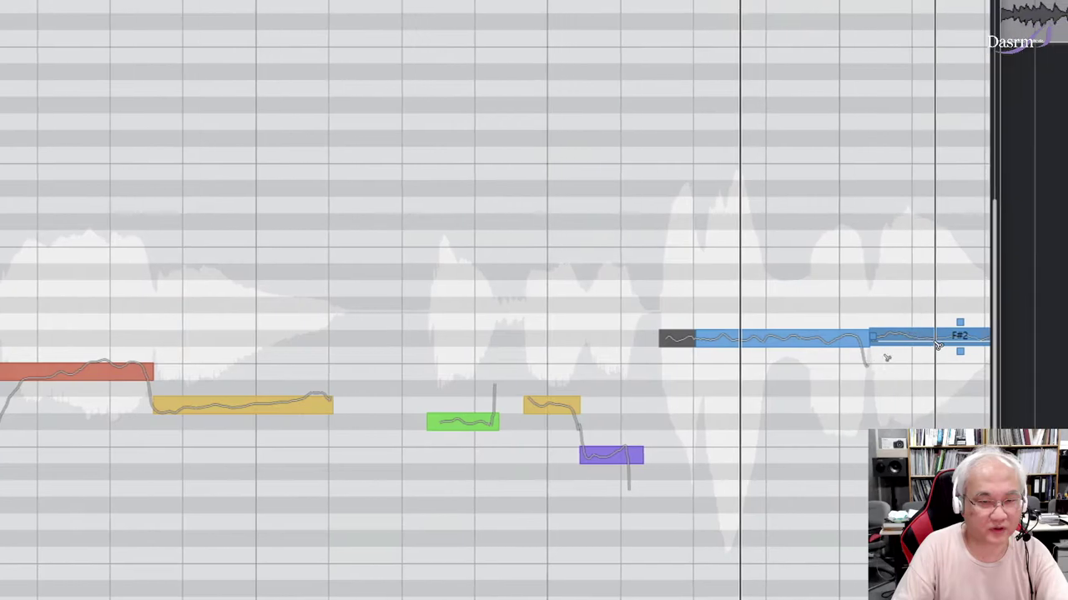
drag(984, 340, 981, 347)
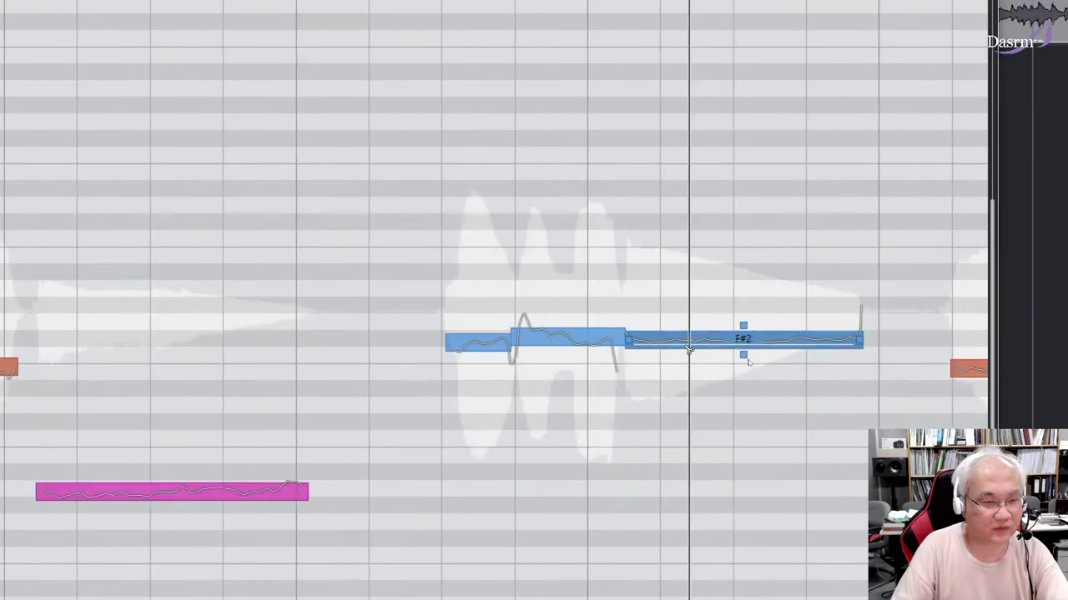
click(613, 359)
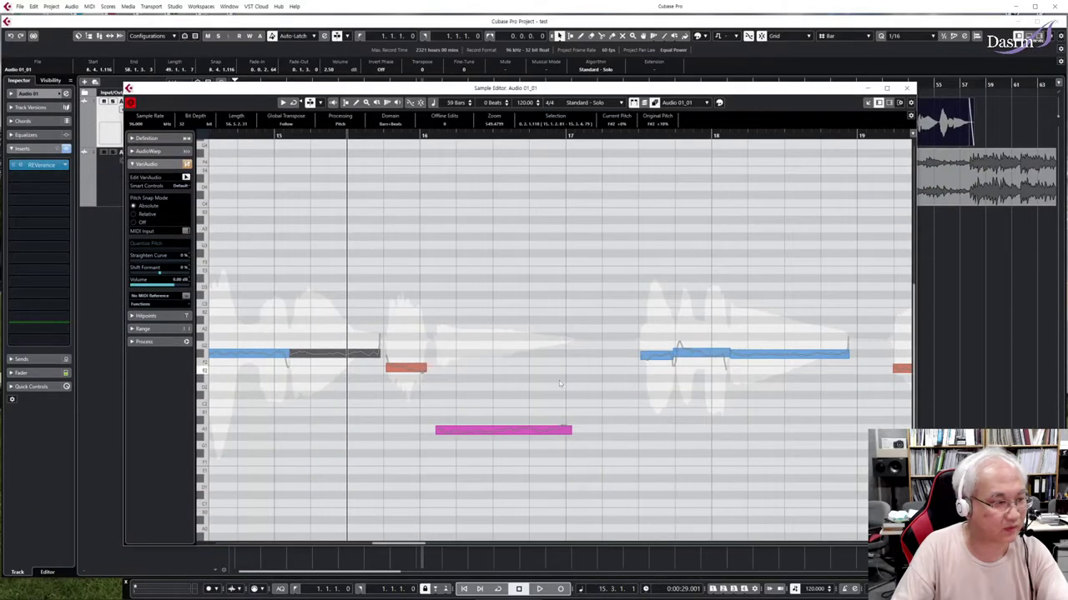
- Audition the passage from bar 15, then snap the short segment before bar 16 to E2 and the long bar 16 segment to A1
key(space)
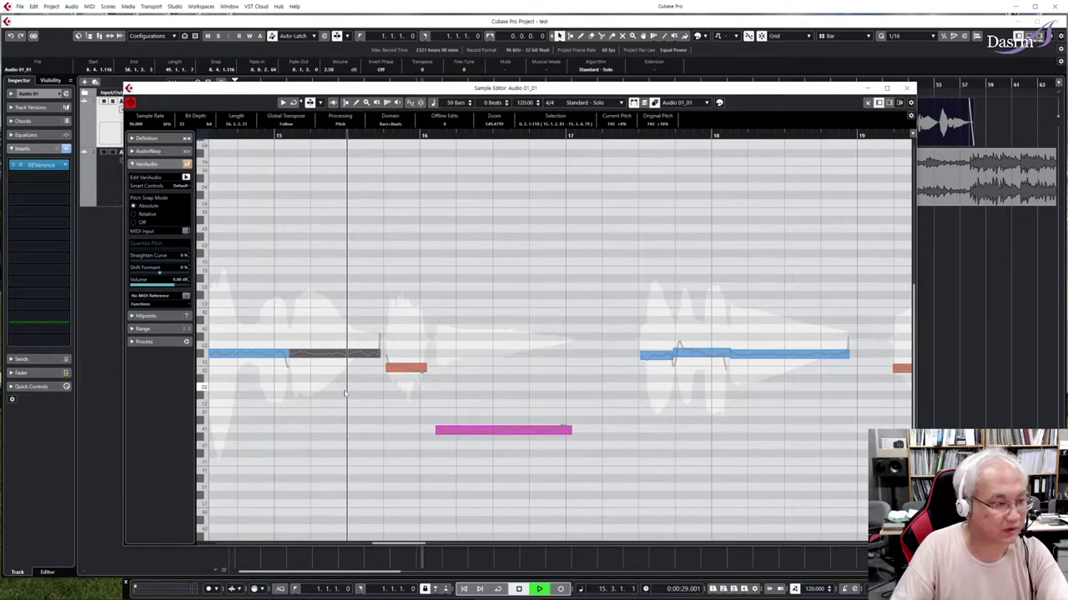
key(space)
click(405, 369)
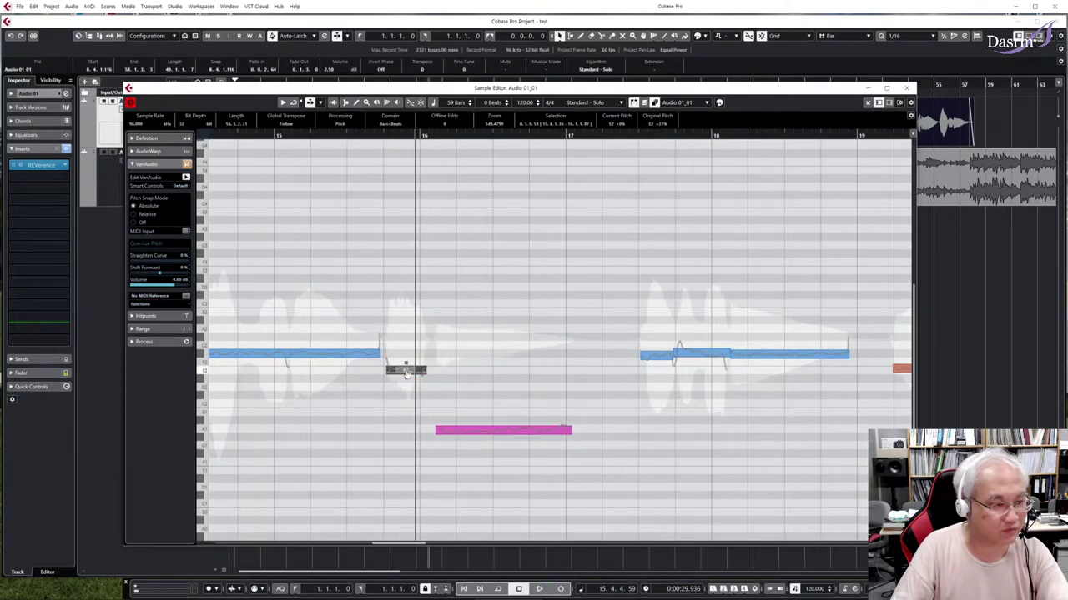
click(452, 432)
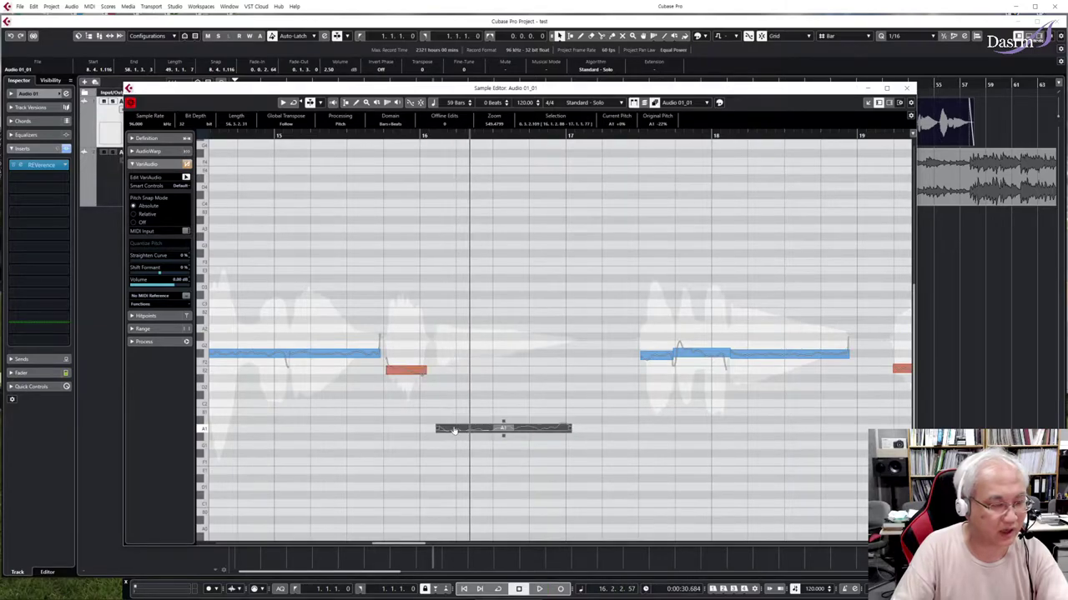
- Return to the start of the vocal and play the corrected phrase from bar 9
scroll(455, 398, left, 10)
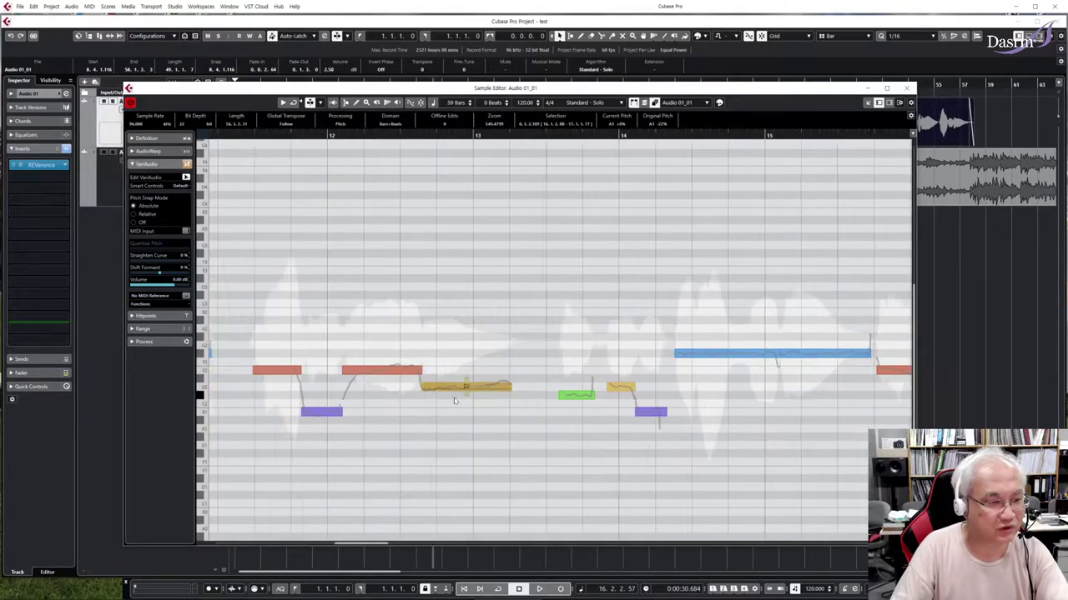
scroll(482, 402, right, 2)
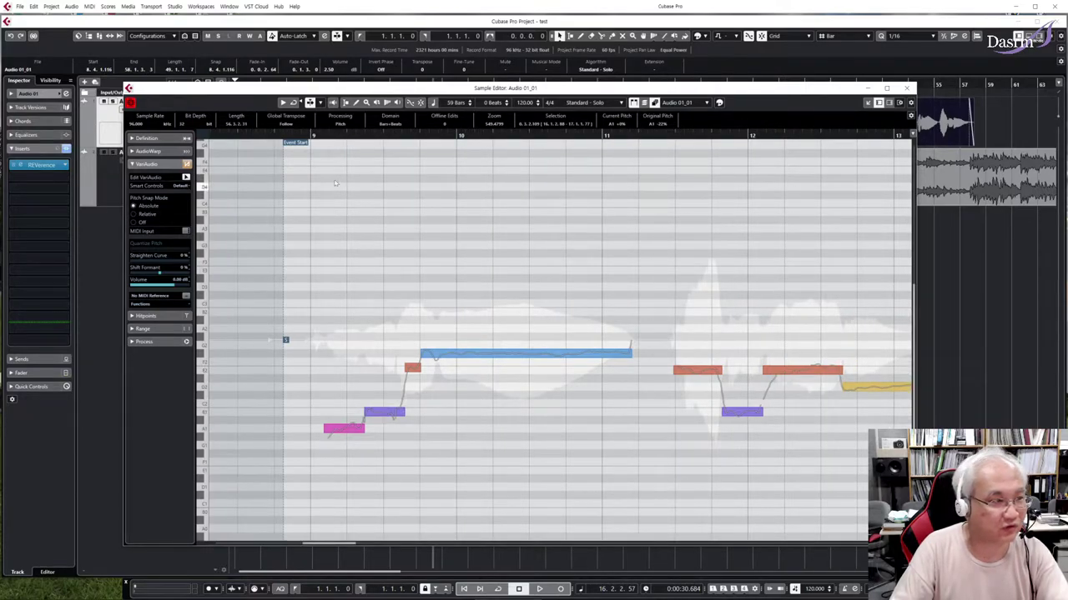
click(319, 136)
key(space)
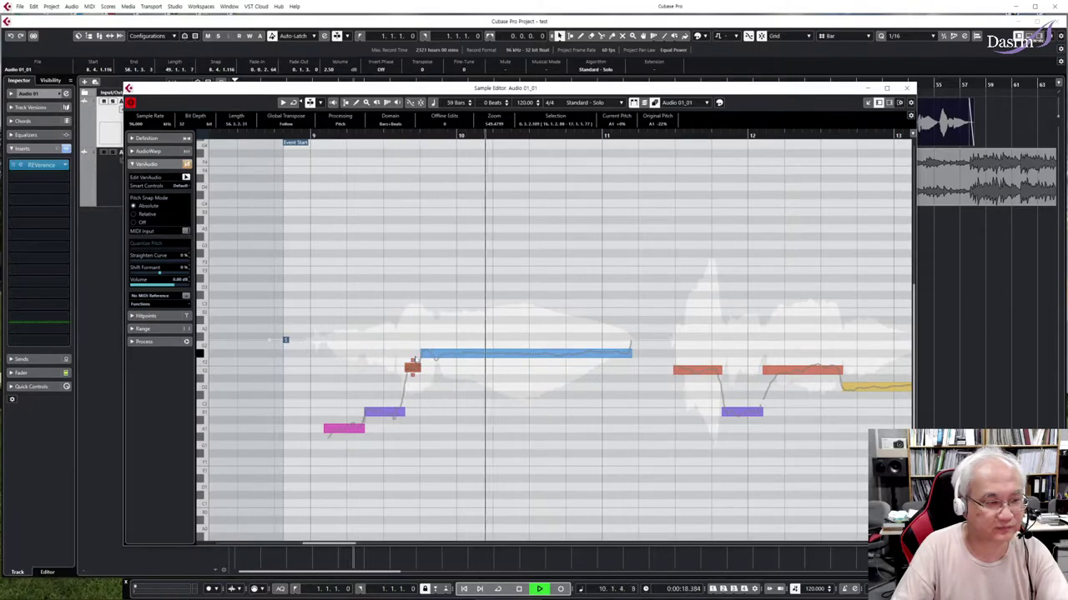
key(space)
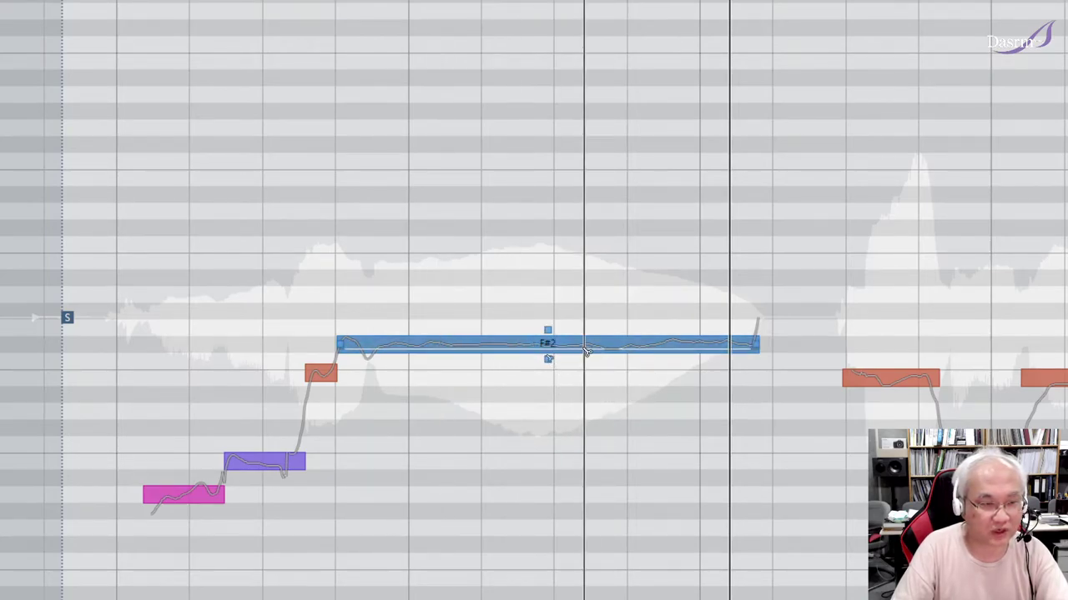
- Split the long F#2 segment at about bar 10 beat 4 and snap both parts to F#2
click(632, 354)
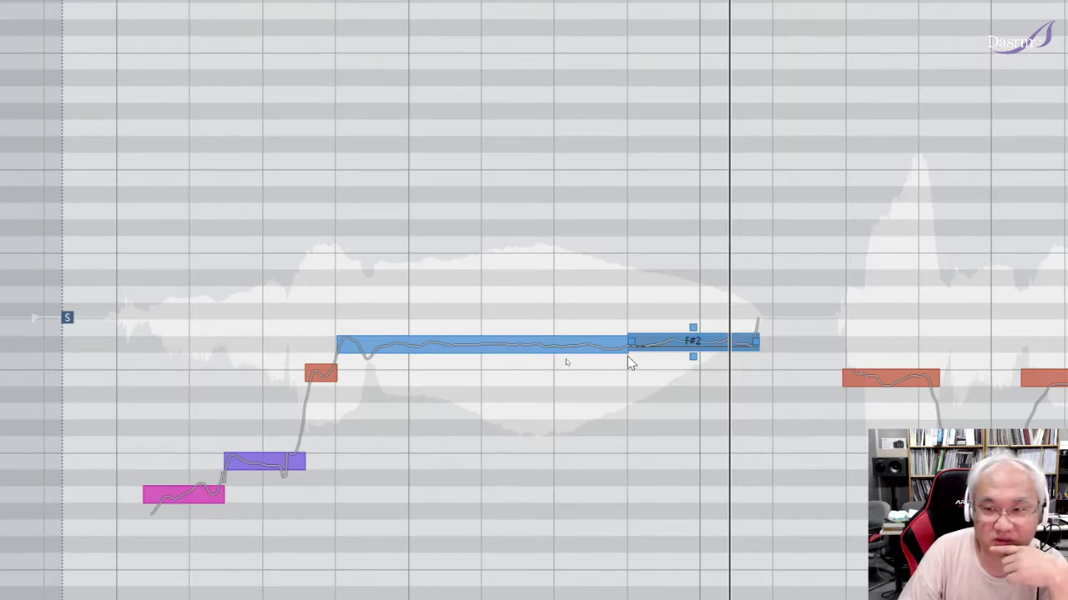
click(626, 357)
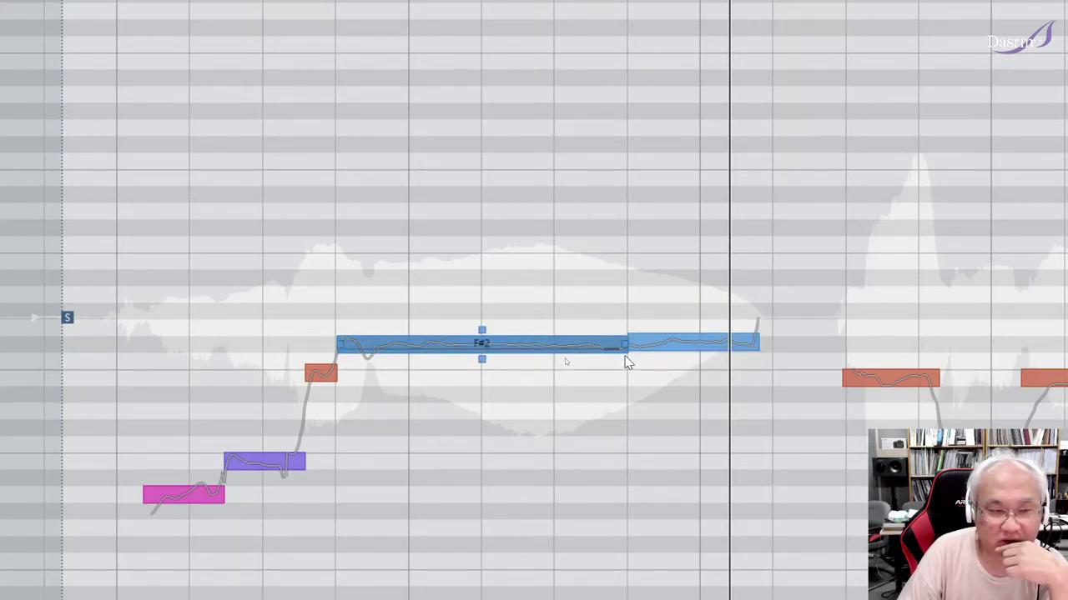
click(646, 348)
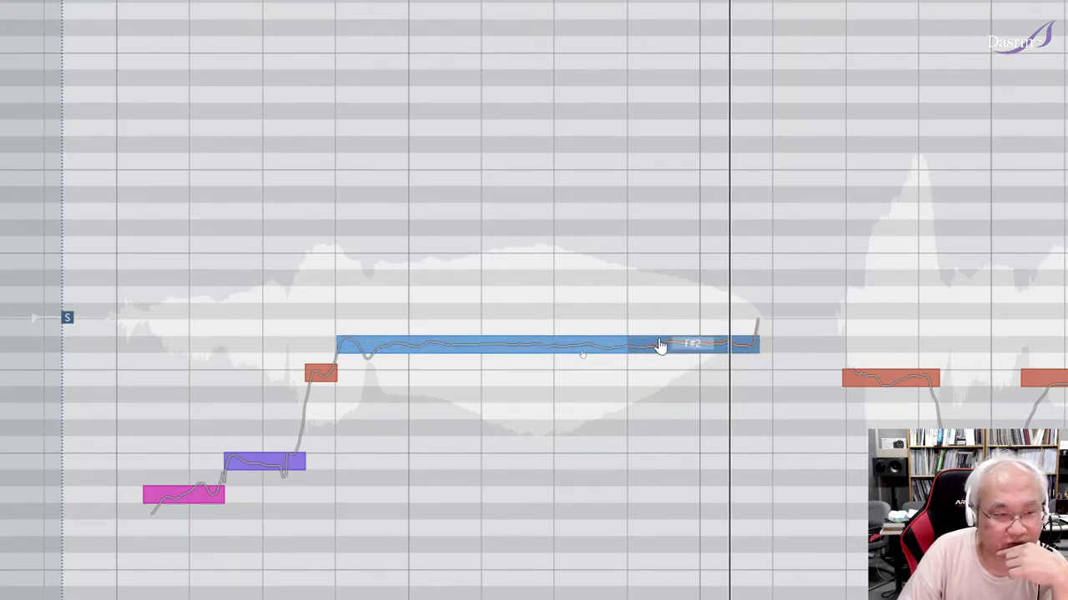
click(608, 349)
click(602, 342)
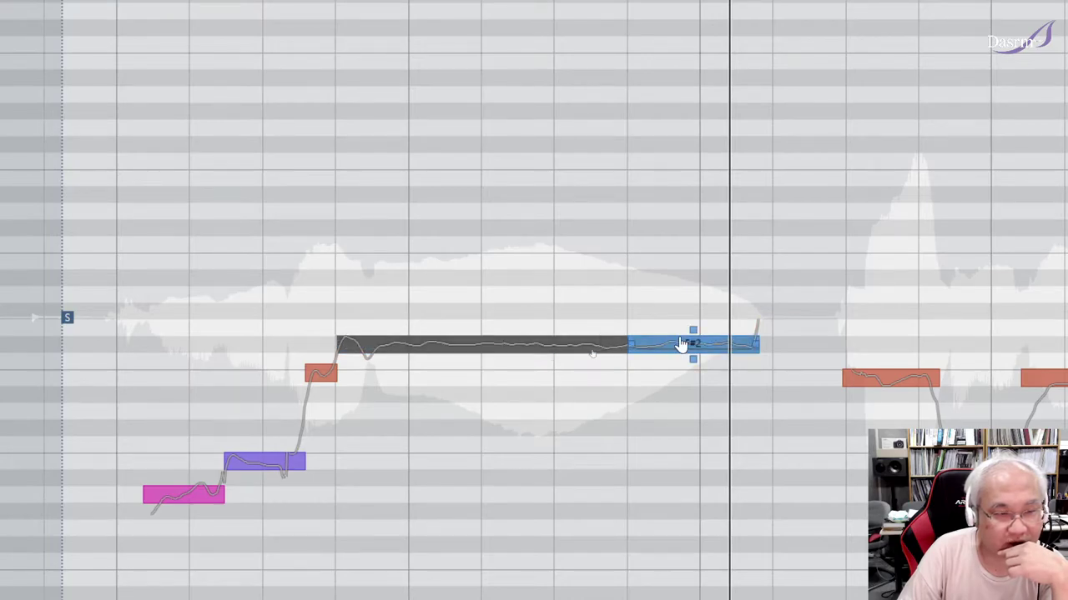
click(413, 347)
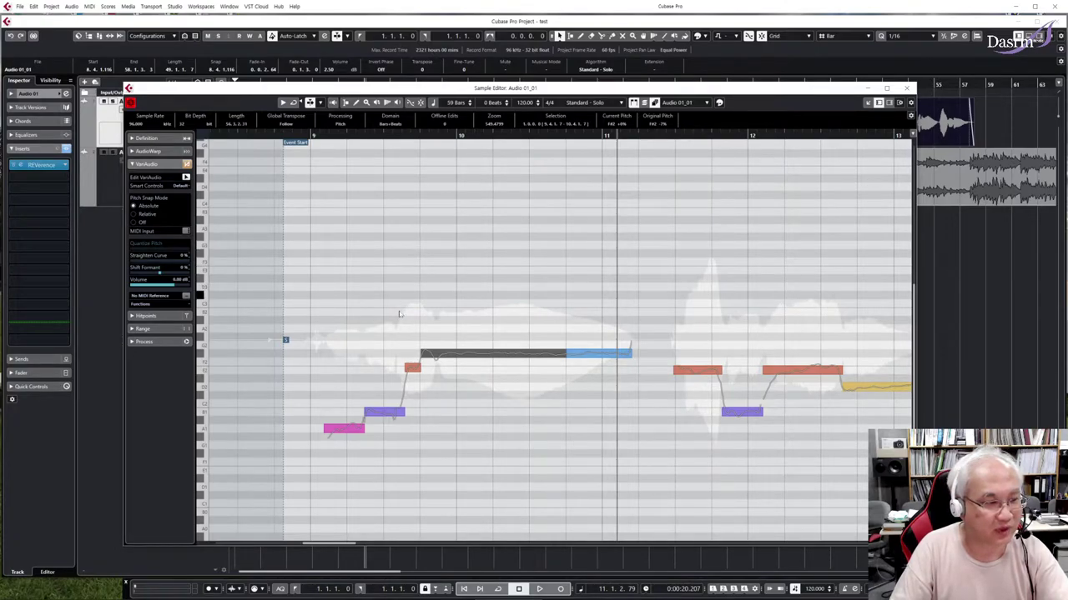
- Try straightening the pitch curve of the split-off end segment up to 100%, and restore its natural curve
click(579, 356)
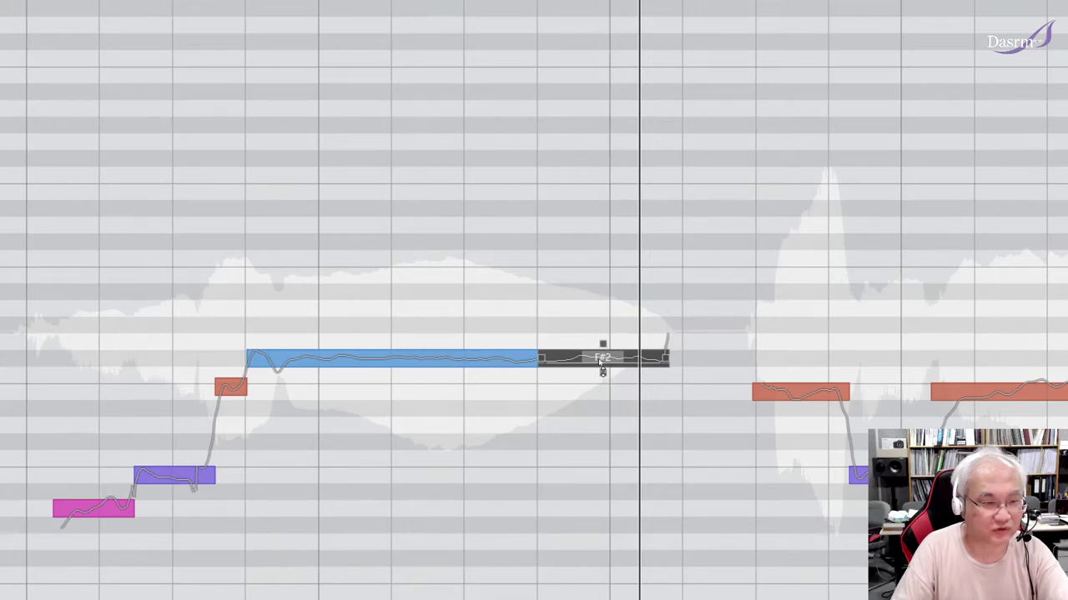
click(601, 345)
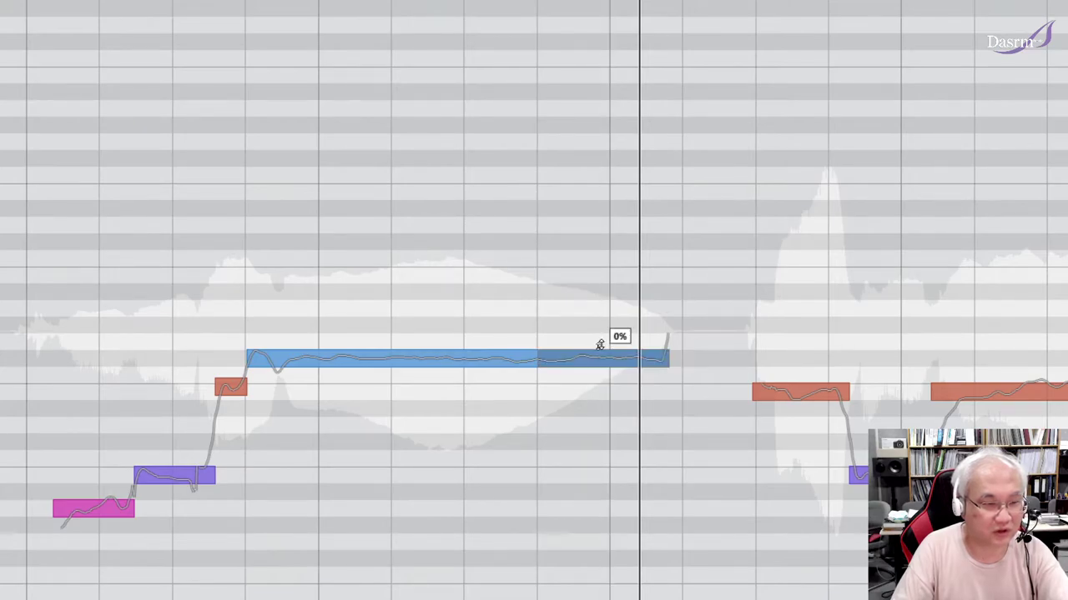
drag(600, 344, 601, 357)
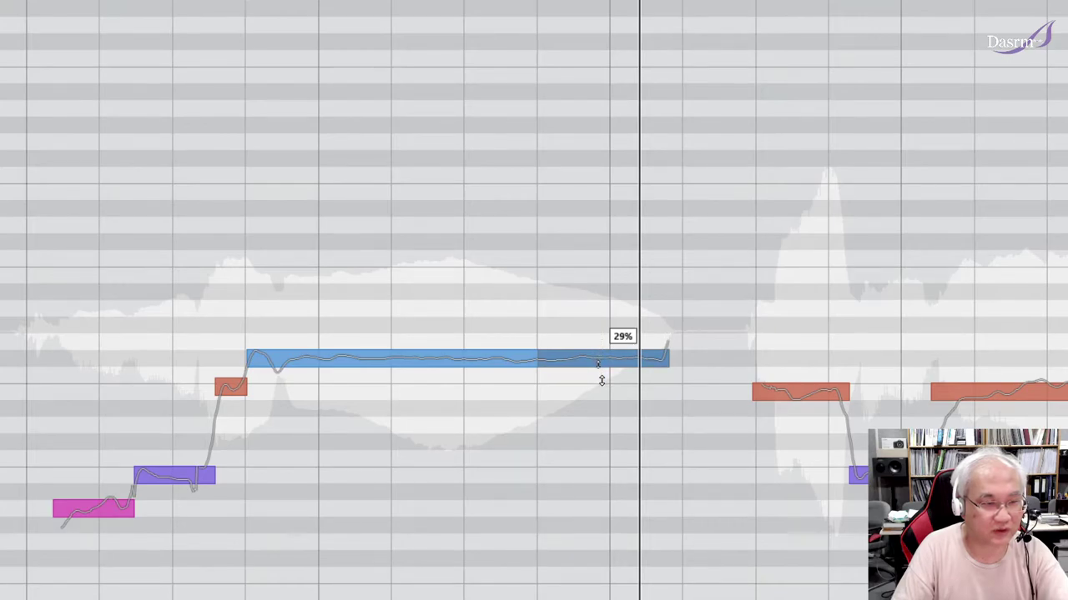
drag(600, 389, 612, 475)
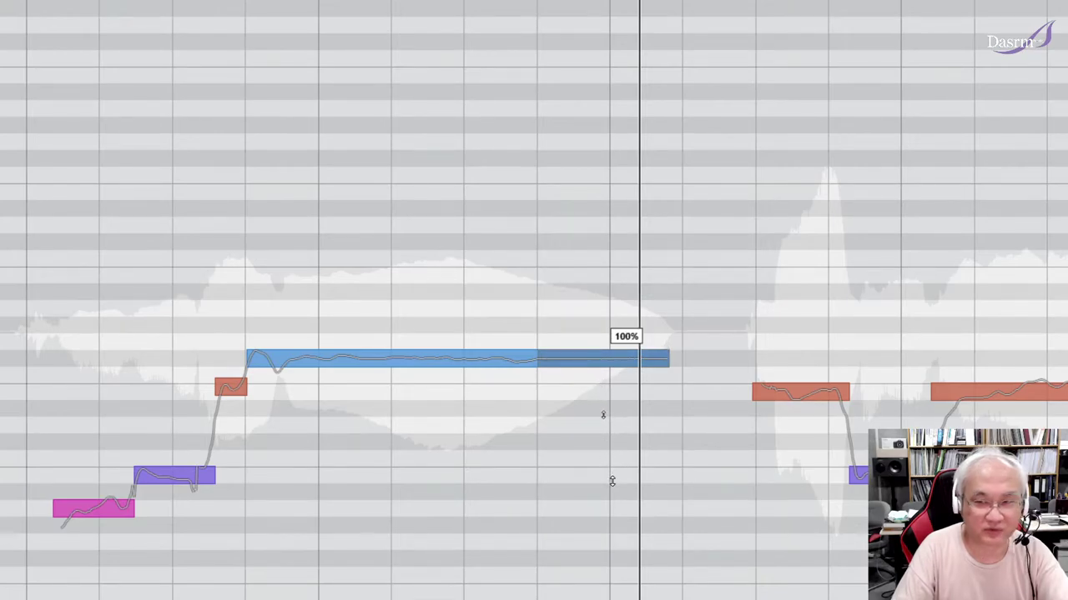
drag(611, 481, 601, 308)
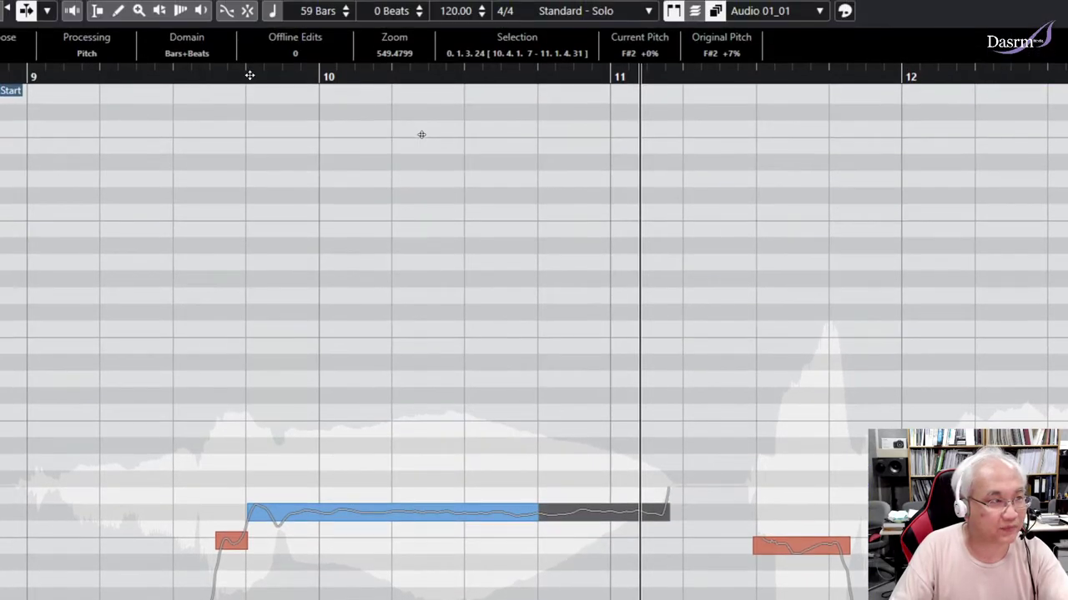
- Audition the passage from about bar 9 beat 4, then straighten the curves of both split F#2 segments, the long one to 68%
click(241, 45)
key(space)
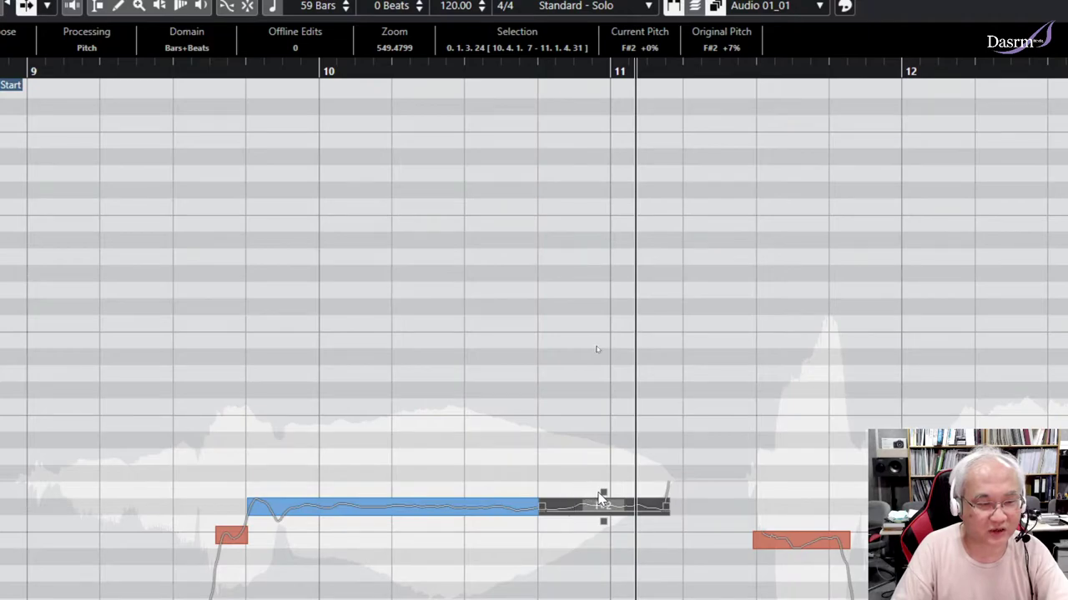
drag(603, 492, 607, 537)
drag(391, 474, 393, 492)
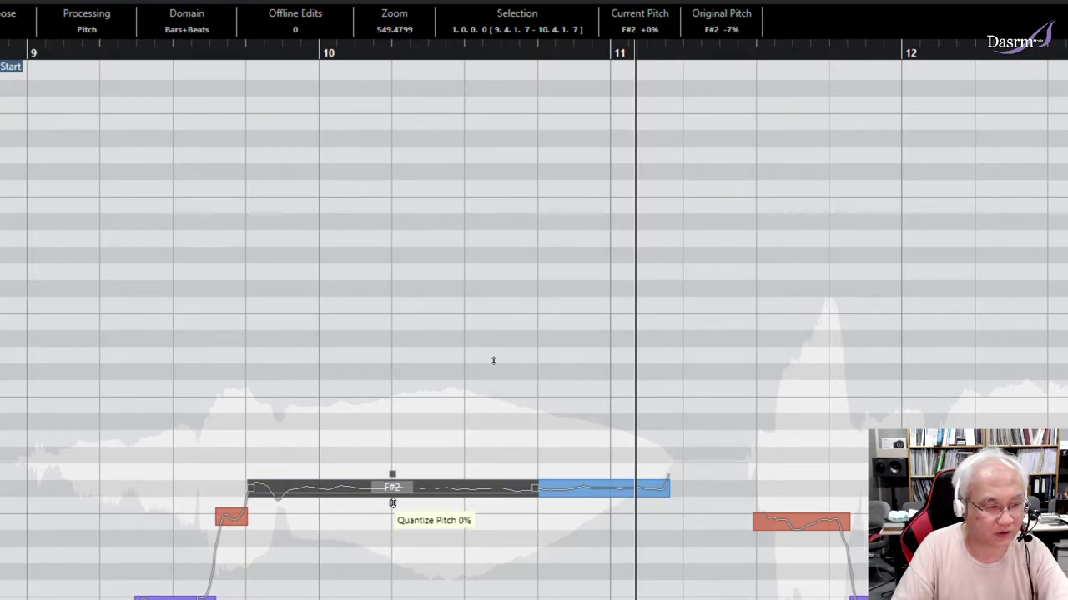
drag(392, 503, 391, 482)
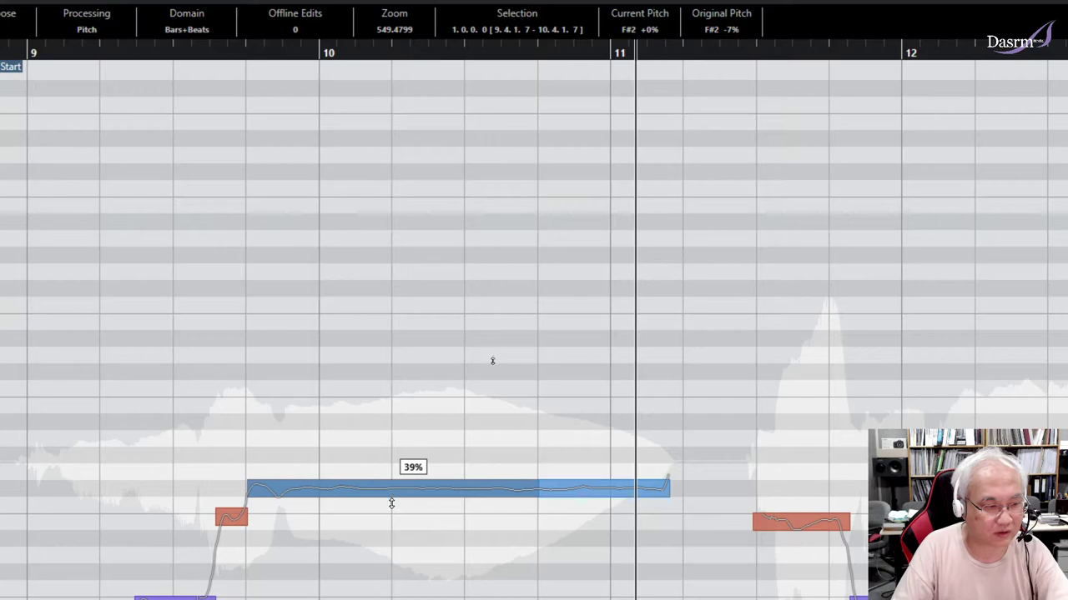
drag(391, 504, 394, 538)
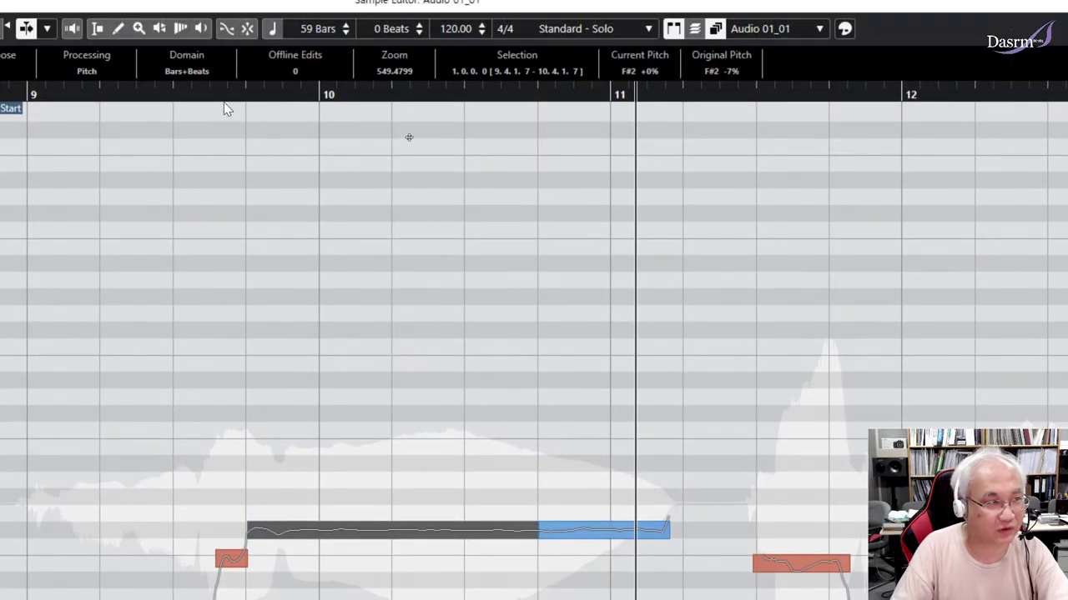
- Play the straightened F#2 note, then replay the phrase from bar 9
click(218, 37)
key(space)
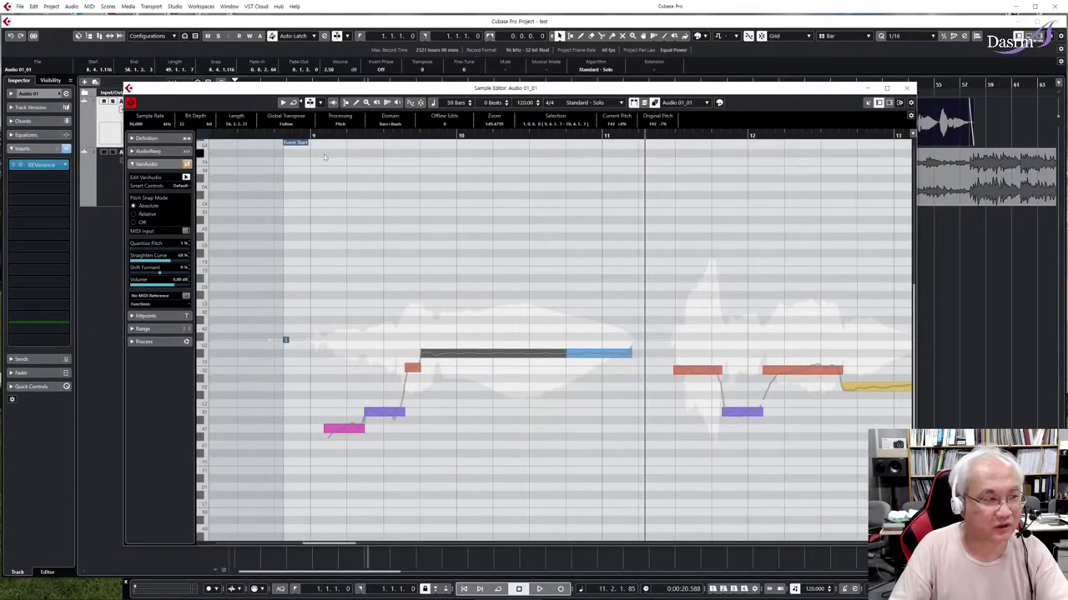
click(314, 135)
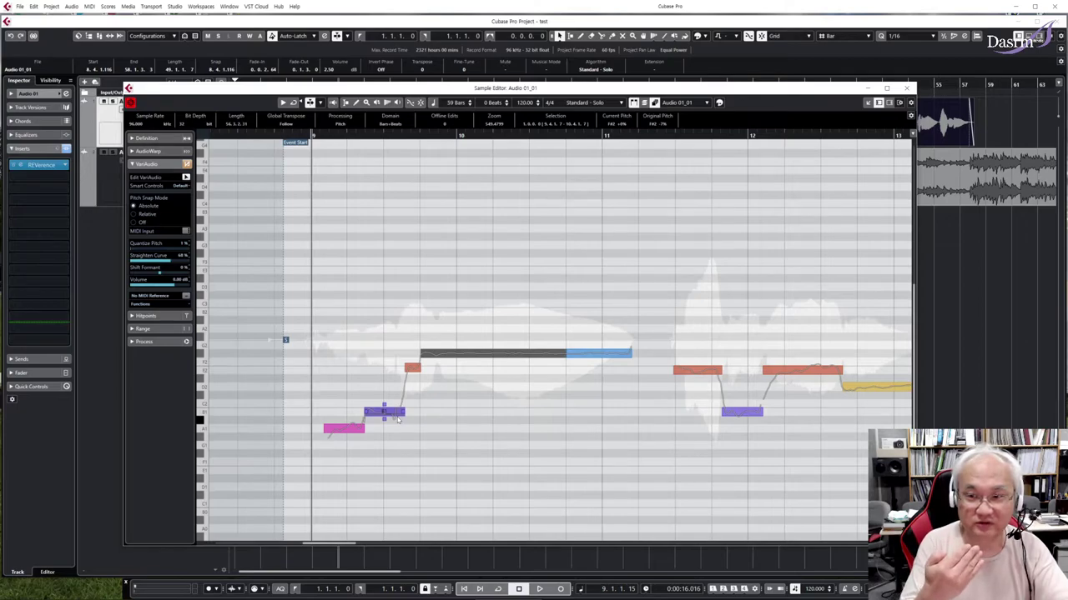
key(space)
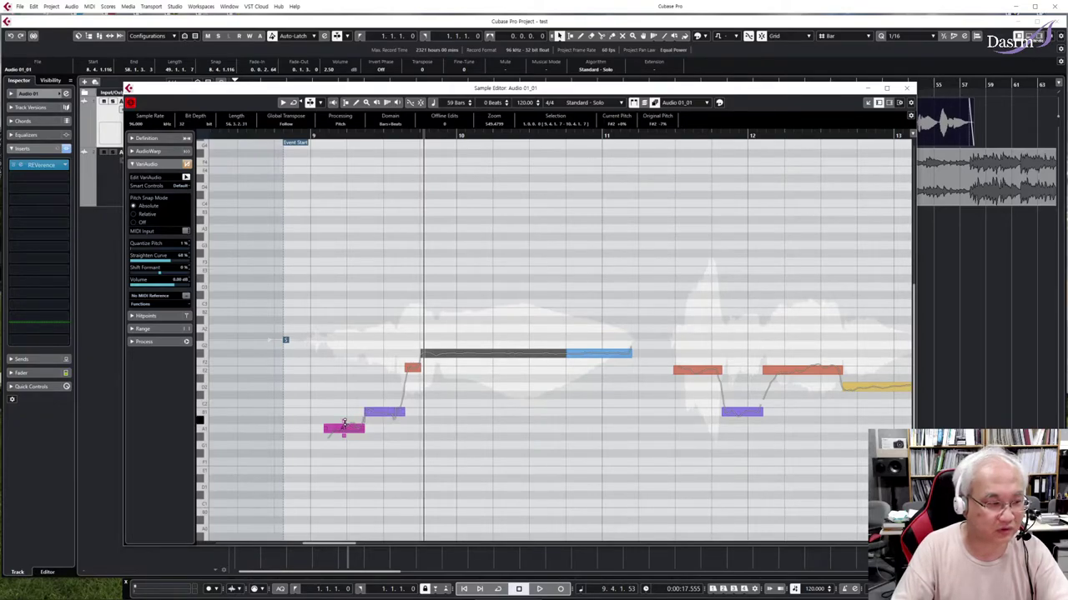
- Straighten the pitch curves of the first two bar 9 segments, the A1 segment to 99% and the B1 segment to 81%
drag(343, 422, 343, 431)
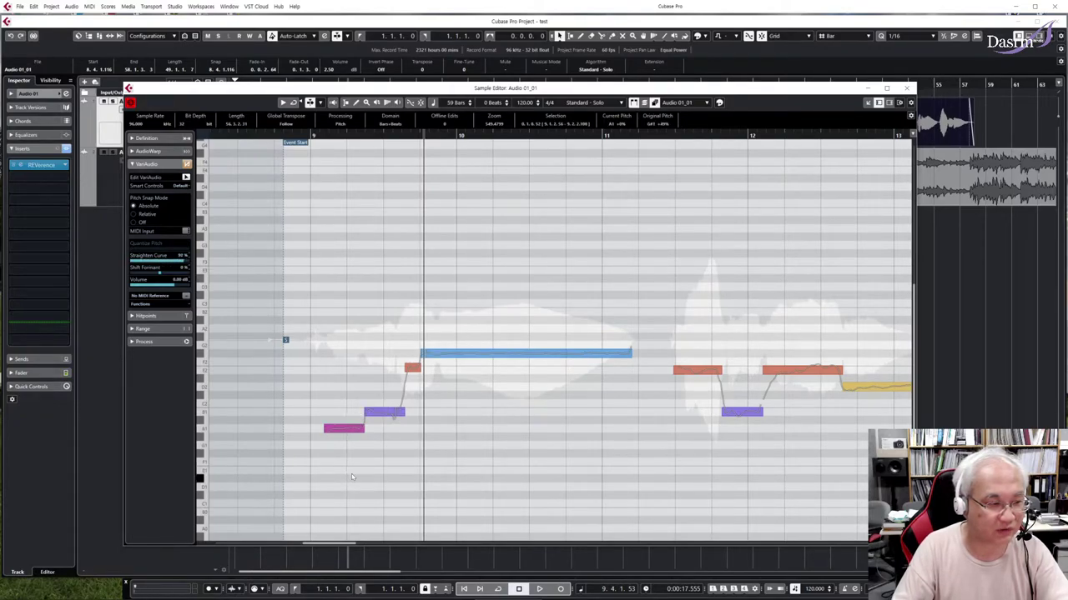
click(381, 415)
drag(382, 406, 386, 455)
- Replay the phrase from bar 9, then ease the curve straightening of the long F#2 segment to about 60%
click(310, 135)
key(space)
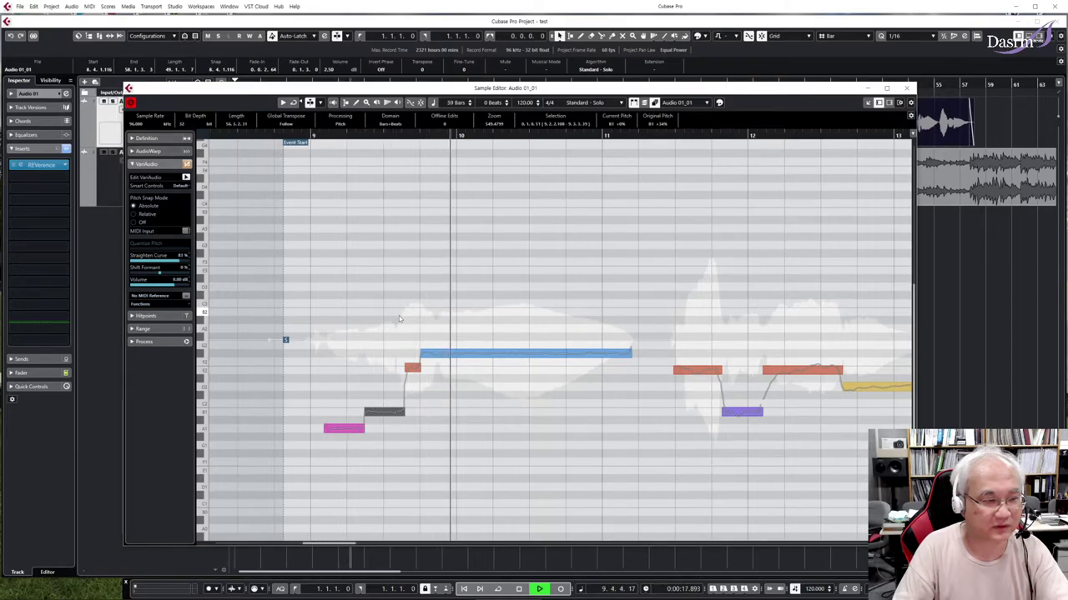
key(space)
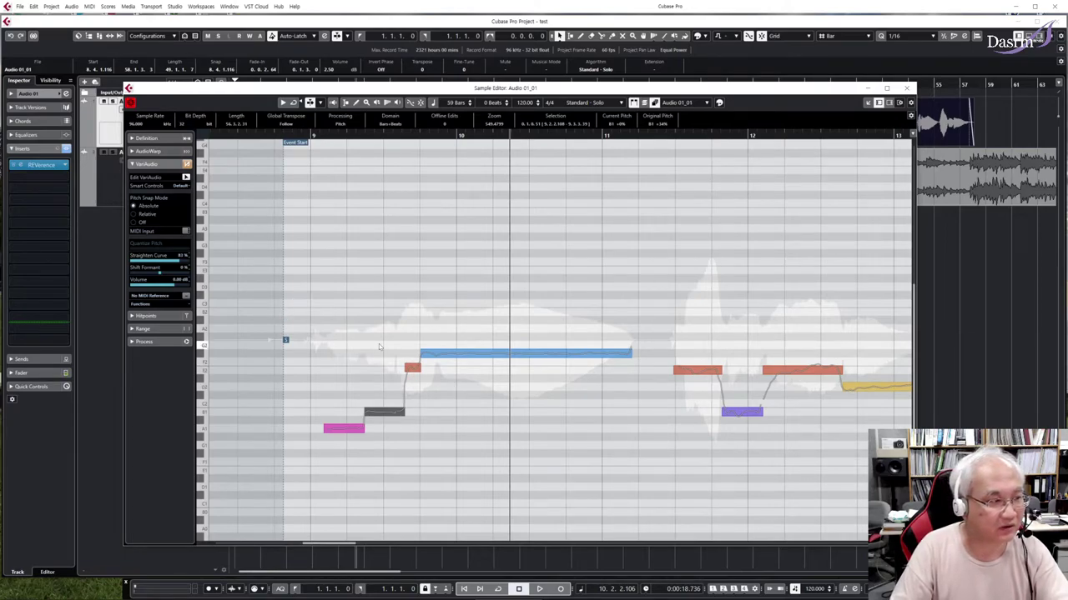
drag(492, 348, 491, 345)
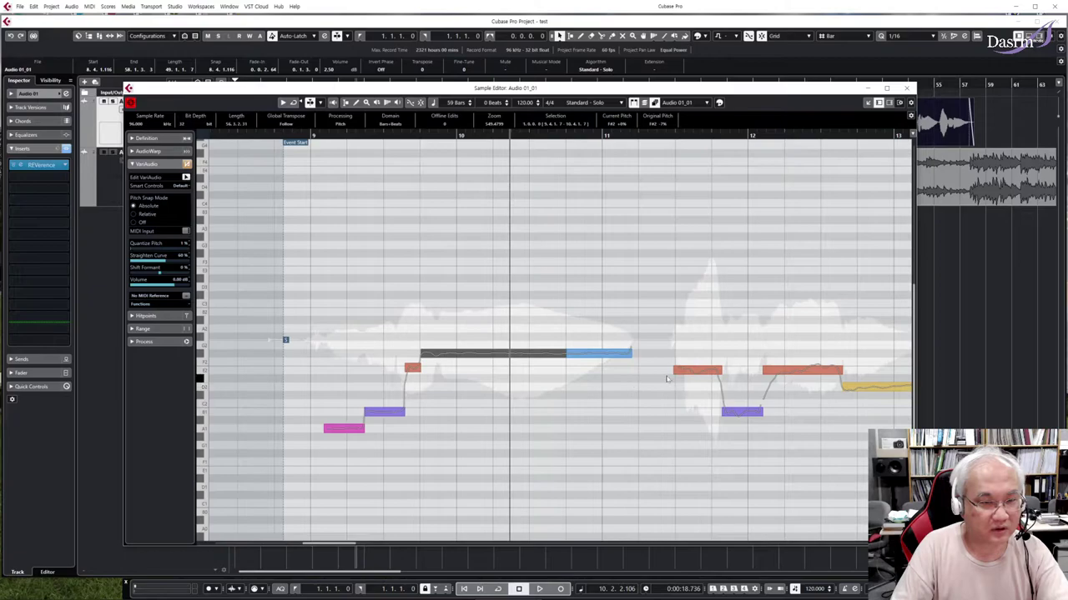
- Check the pitches of the E2 and D2 segments after bar 12, and review the segments up to bar 18
scroll(642, 369, right, 2)
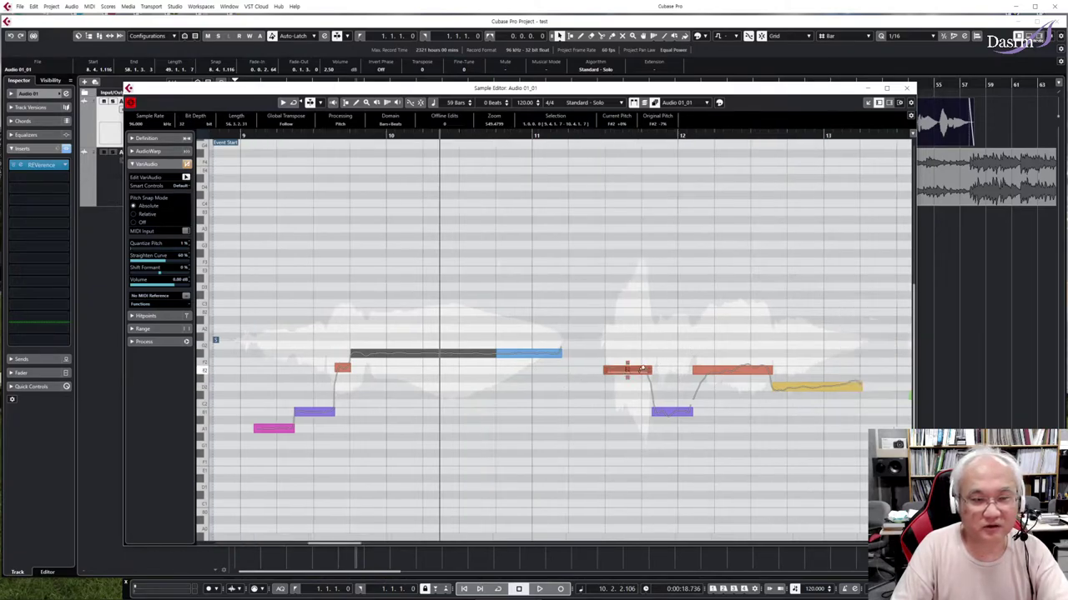
scroll(642, 370, right, 4)
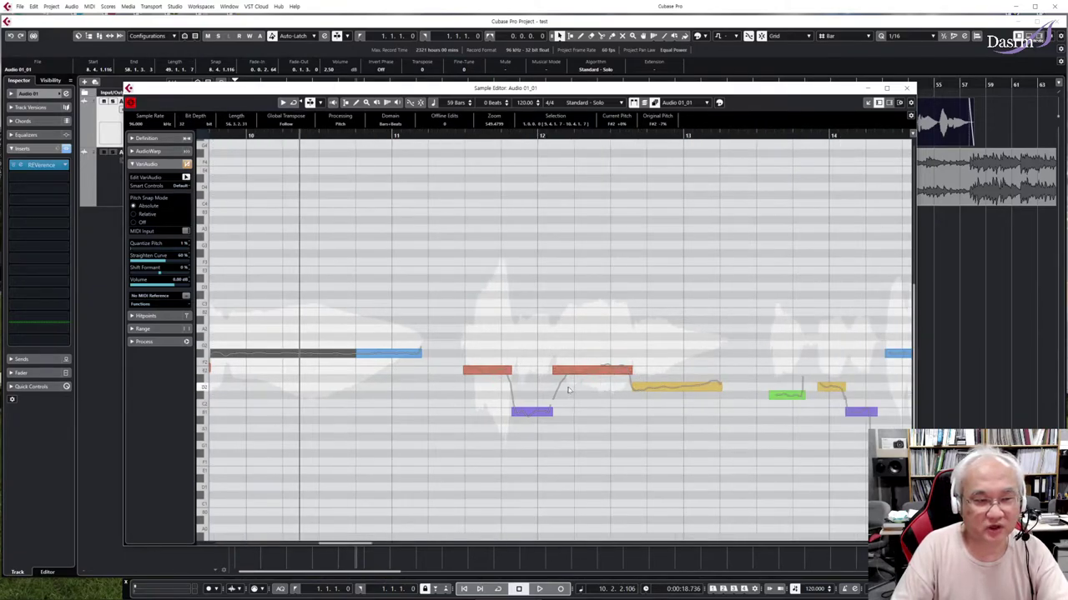
mouse_move(598, 373)
mouse_down()
mouse_move(597, 386)
mouse_move(599, 373)
mouse_up()
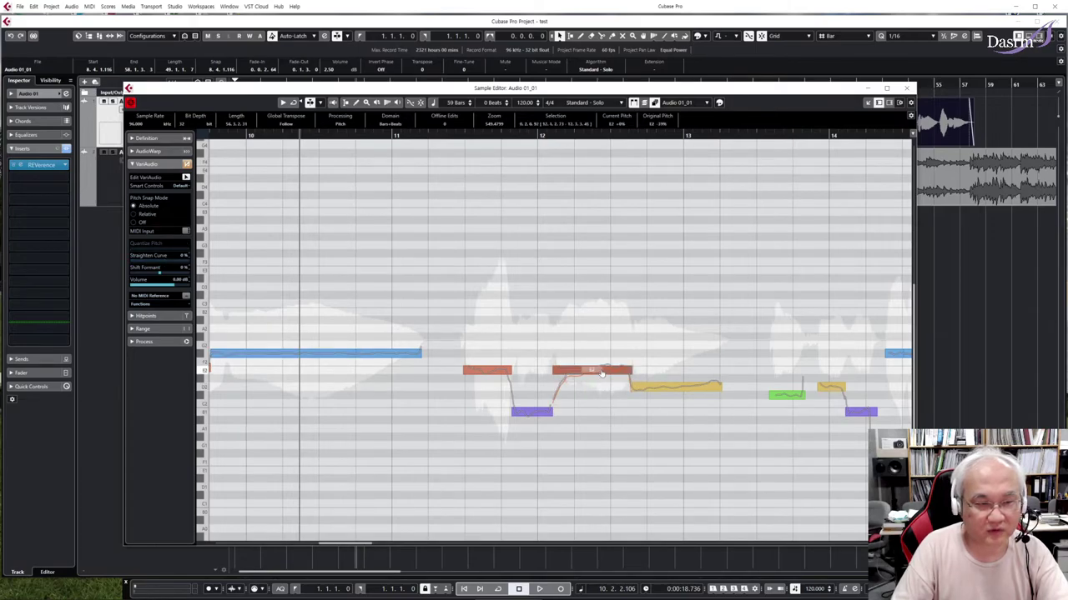
click(664, 387)
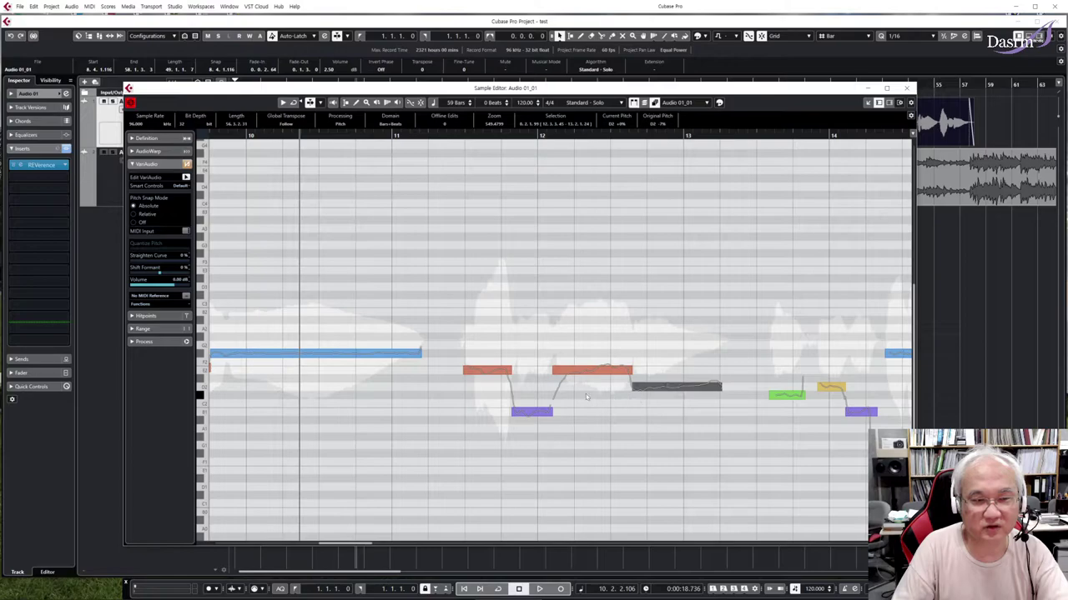
scroll(506, 340, right, 10)
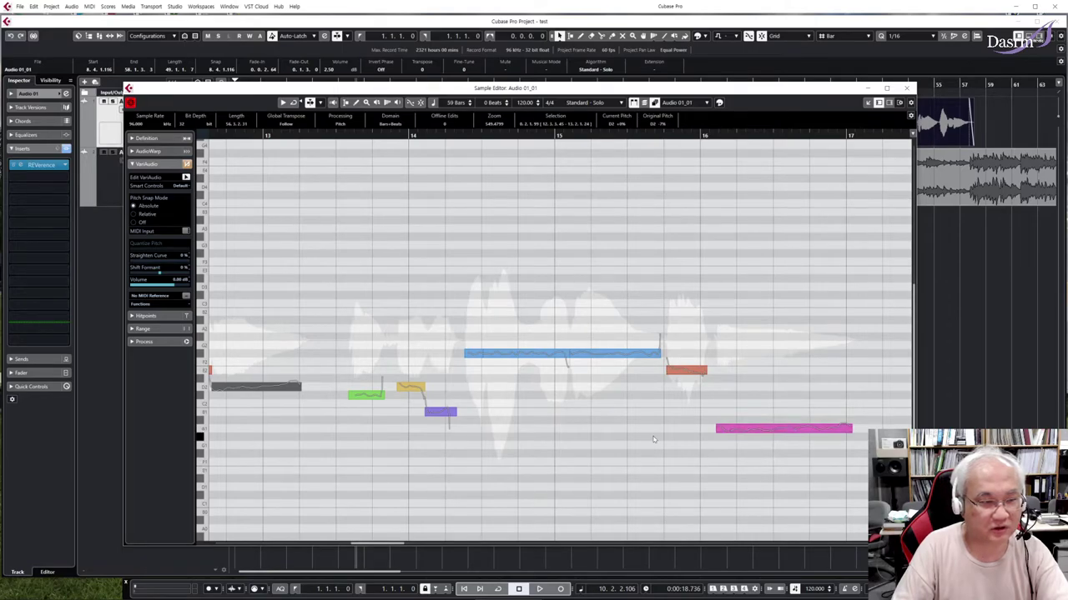
scroll(650, 439, right, 10)
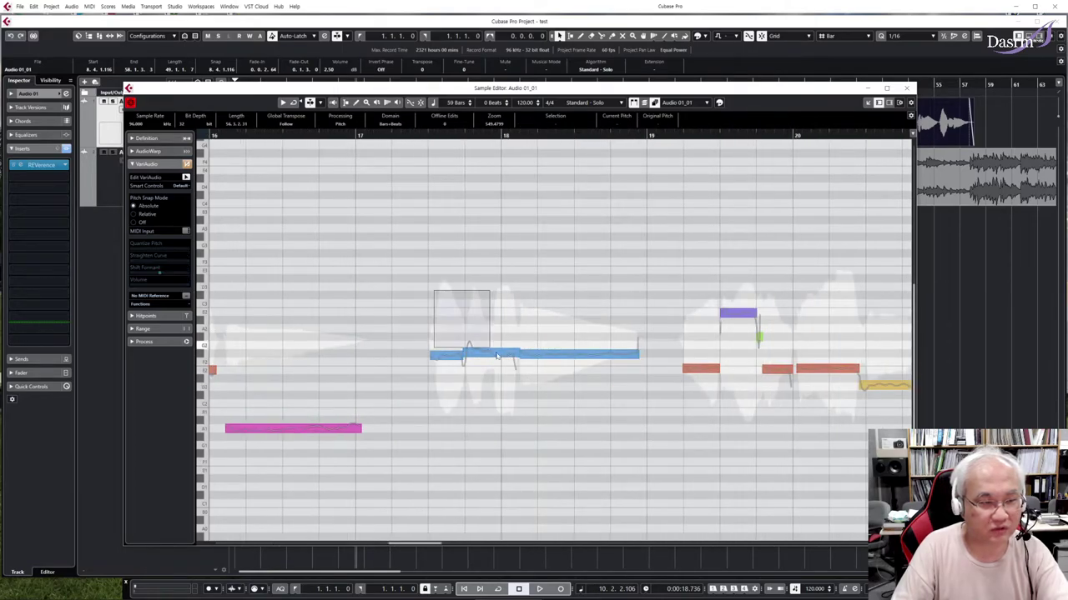
- Try Quantize Pitch at 100% on the three F#2 segments between bars 17 and 19, resetting it to 0% each time
click(589, 415)
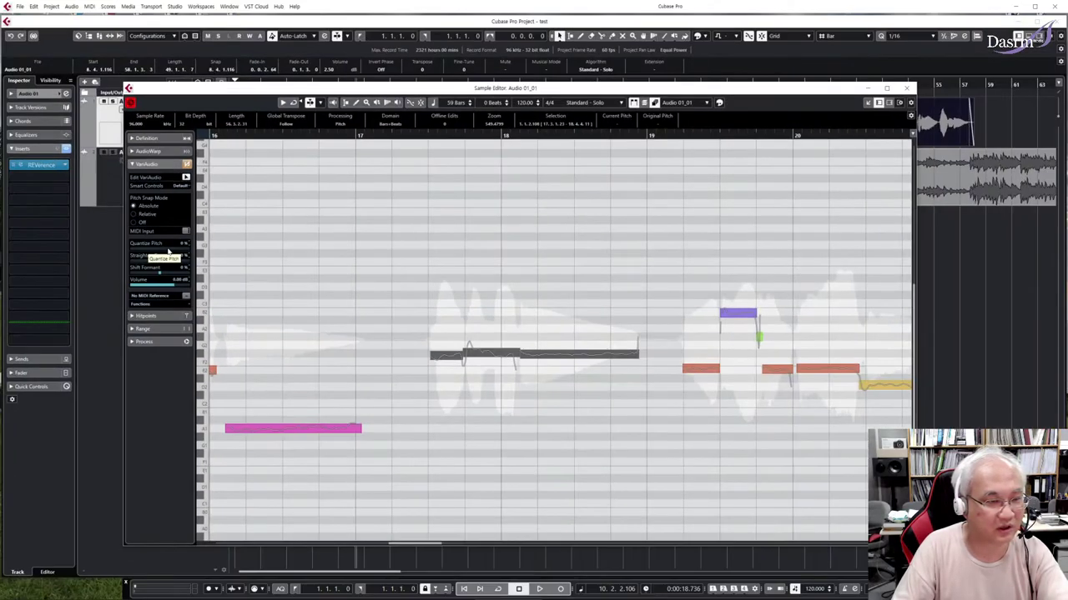
mouse_move(151, 253)
mouse_down()
mouse_move(142, 249)
mouse_move(188, 252)
mouse_move(110, 246)
mouse_move(191, 254)
mouse_up()
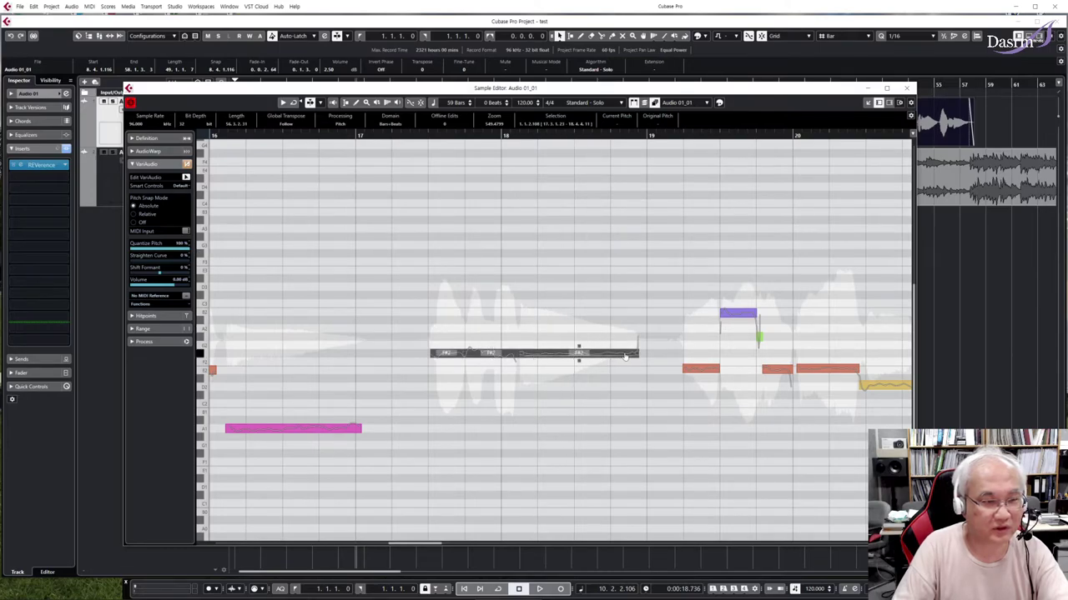
drag(188, 251, 126, 251)
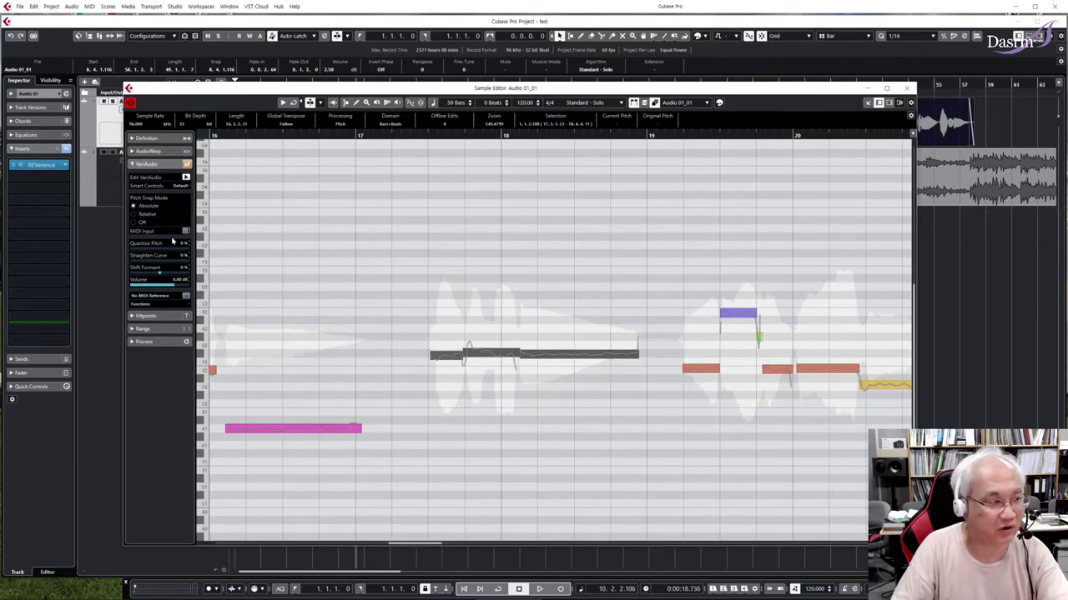
drag(162, 254, 190, 253)
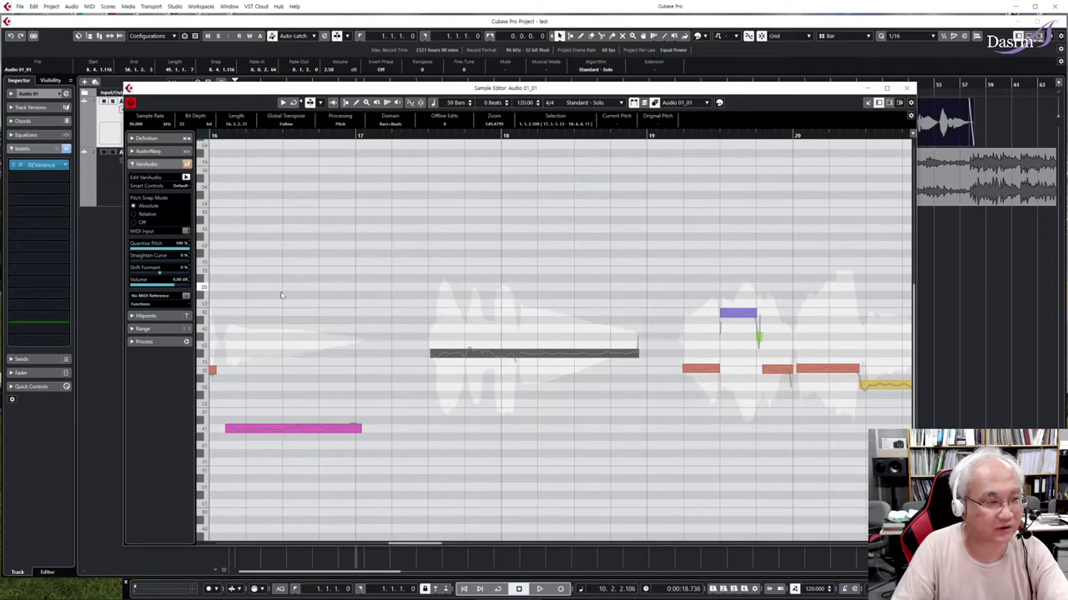
drag(188, 249, 125, 251)
- Try snapping the three segments between bars 17 and 19 to F#2 one at a time, and undo all three snaps
click(467, 386)
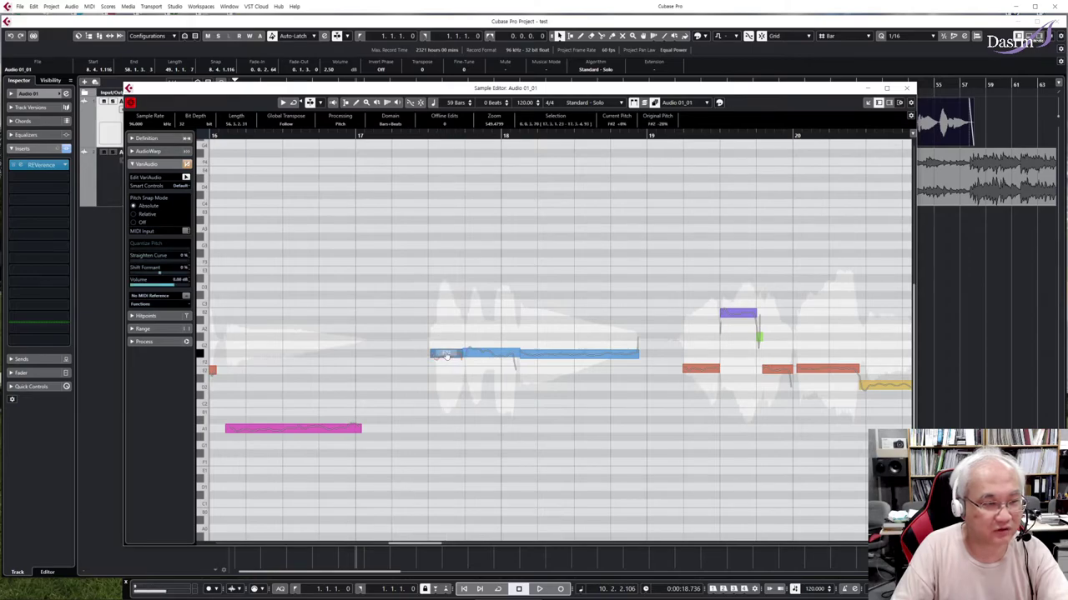
click(446, 356)
click(489, 353)
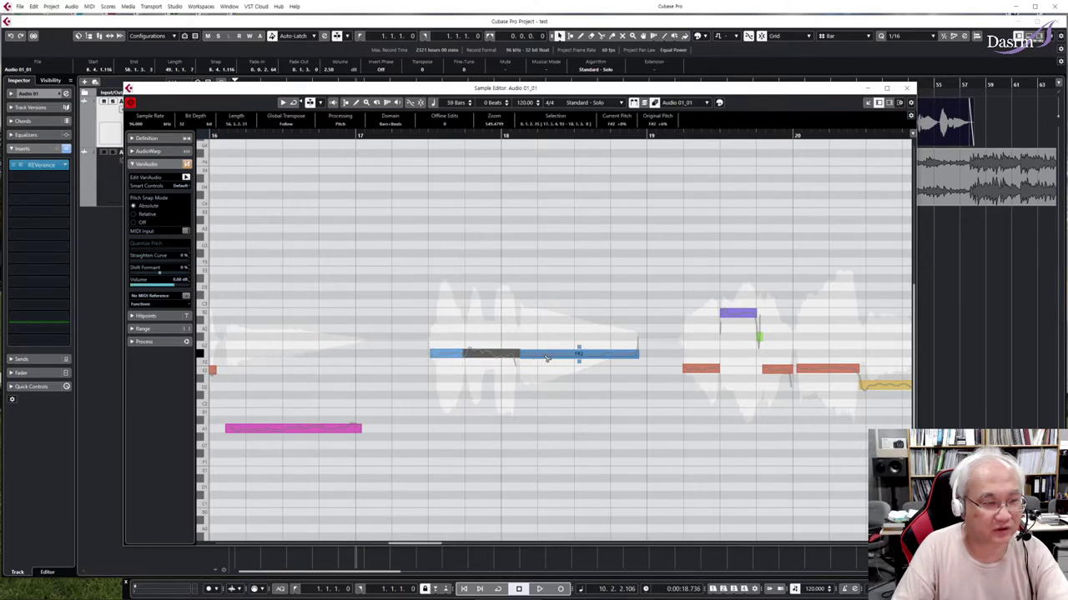
click(576, 353)
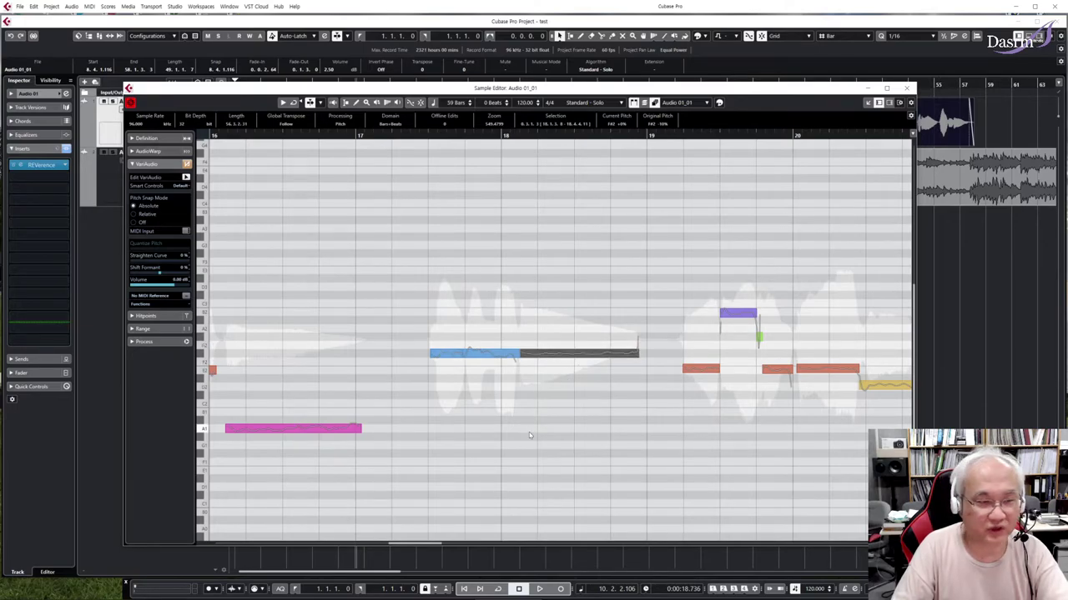
key(ctrl+z)
key(ctrl+z)
key(ctrl+z)
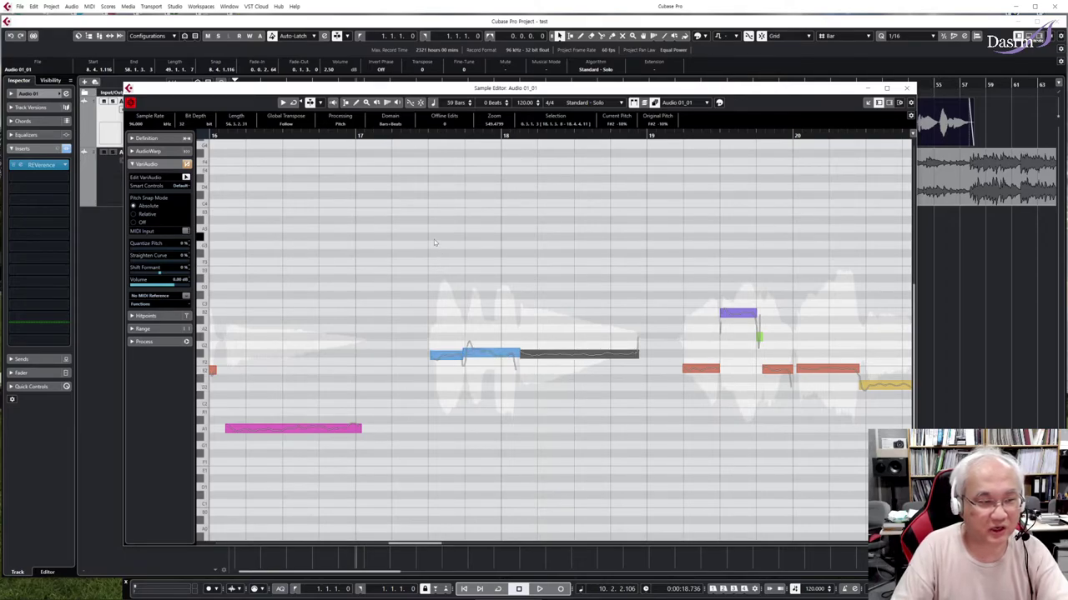
- Apply 100% Quantize Pitch to the three F#2 segments between bars 17 and 19 together
drag(439, 285, 602, 399)
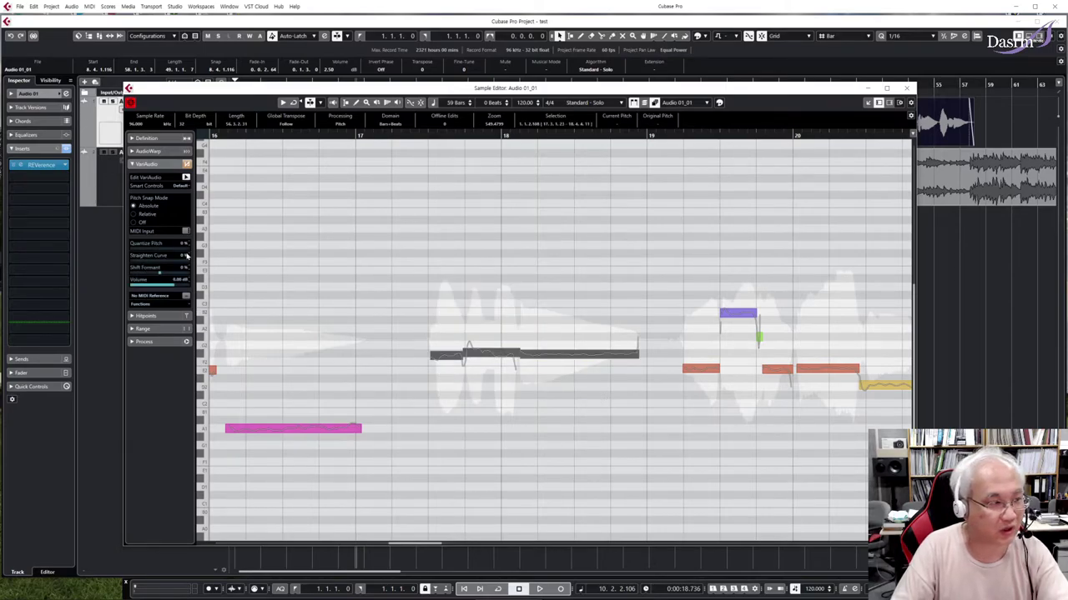
drag(132, 251, 192, 255)
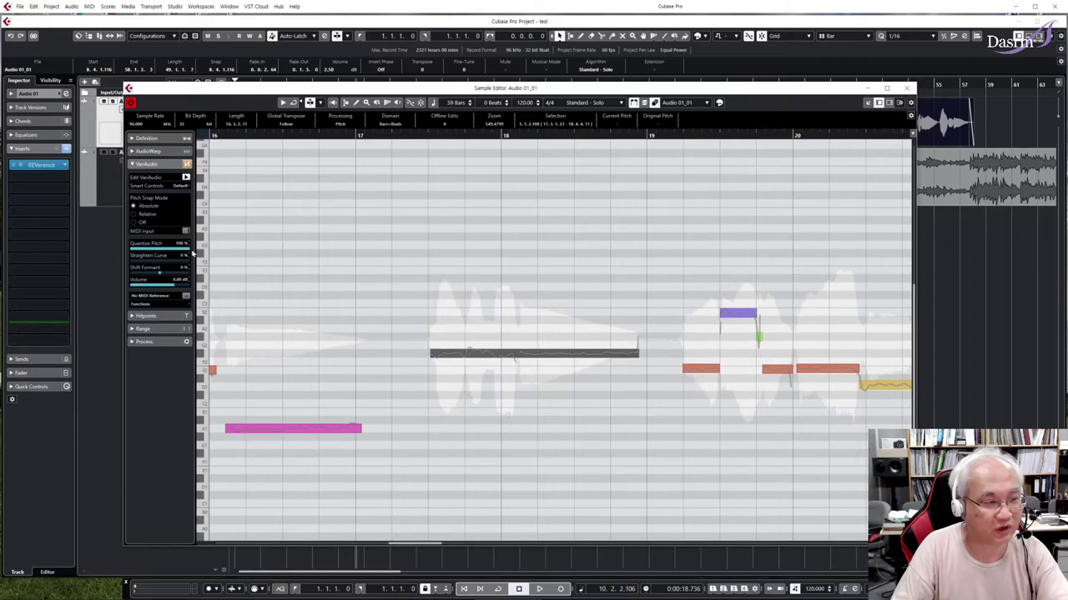
click(500, 325)
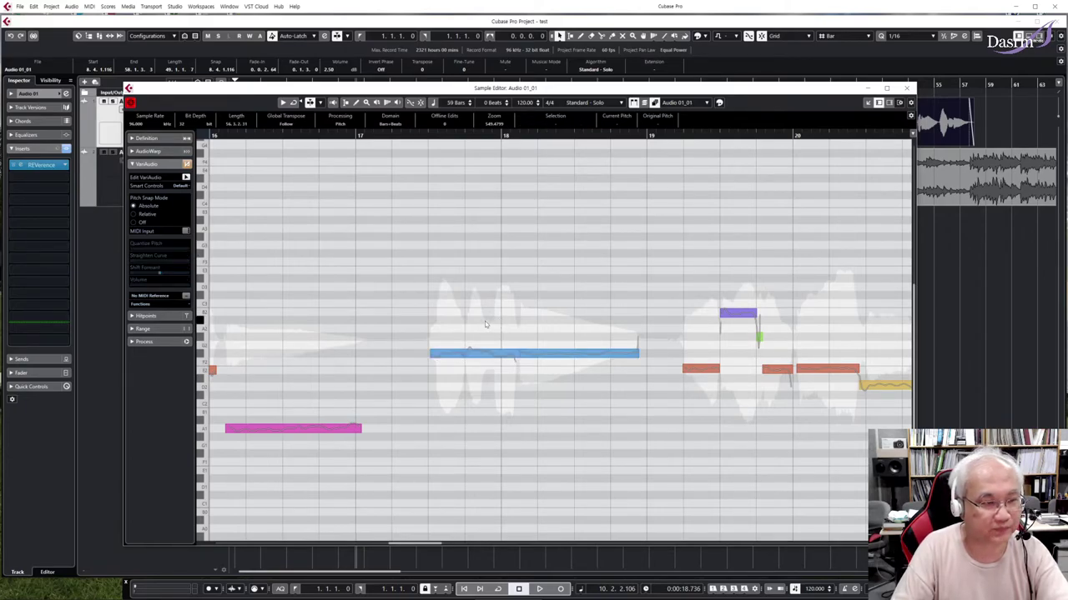
- Reselect the three F#2 segments between bars 17 and 19 and set their Straighten Curve to 65%
drag(439, 299, 620, 402)
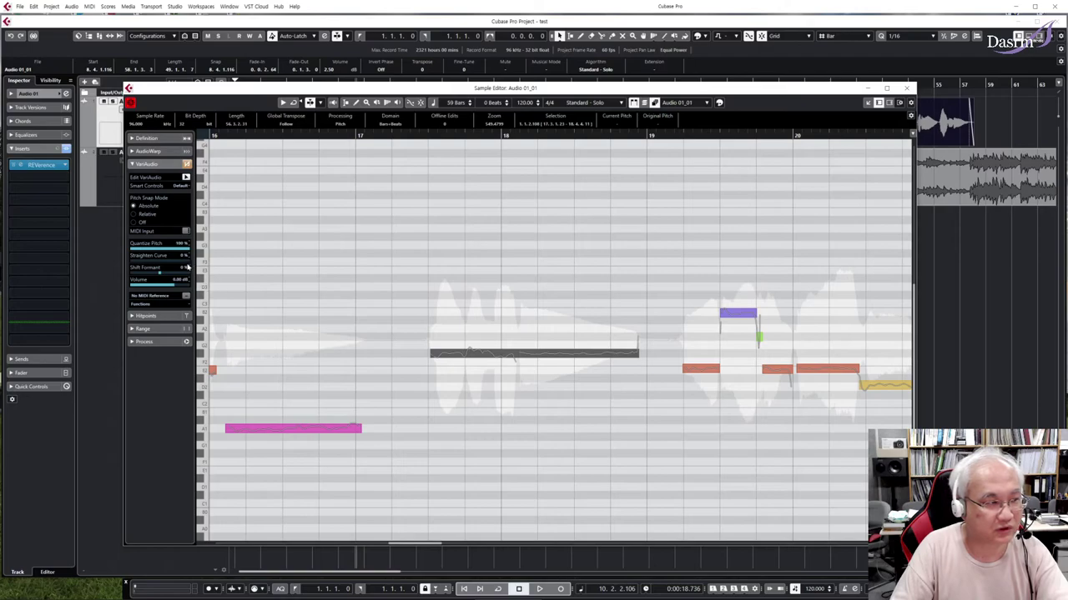
drag(151, 263, 157, 264)
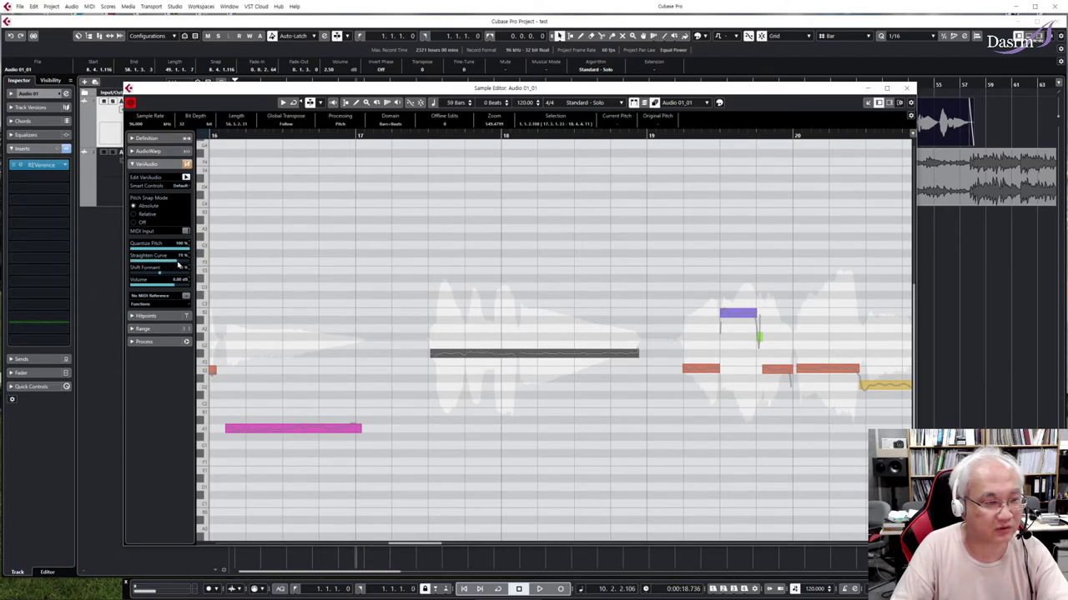
drag(178, 266, 167, 266)
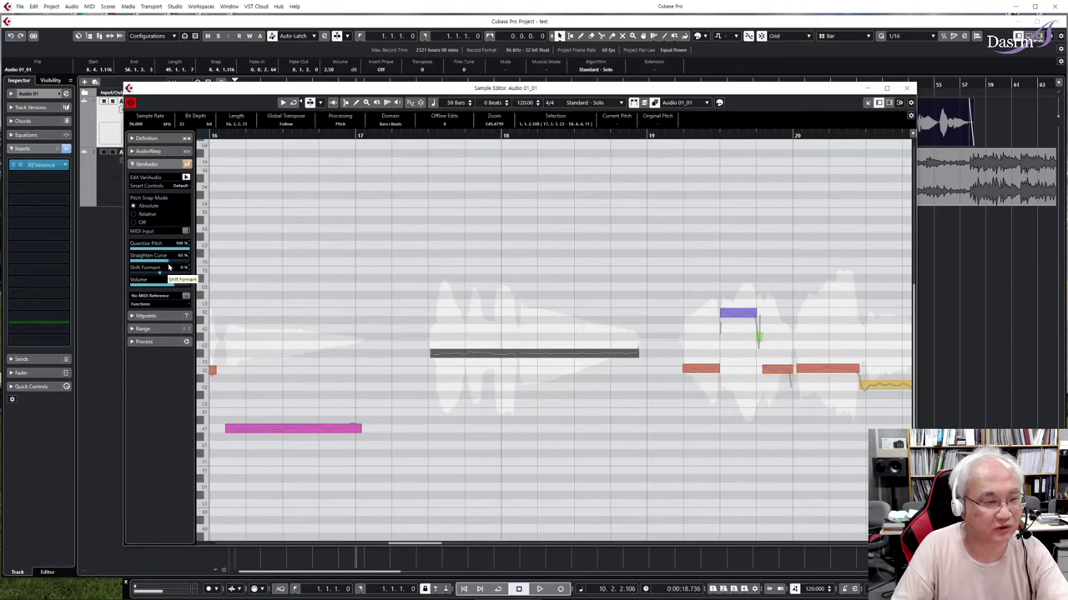
click(564, 356)
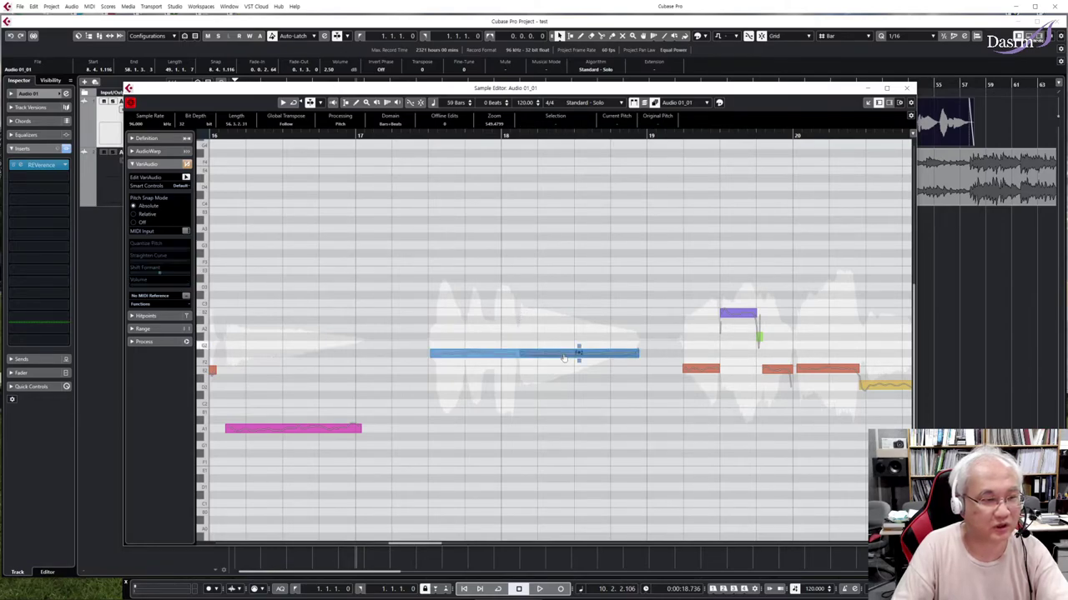
- Play the corrected F#2 phrase from just before its start, at about bar 17 beat 2
click(425, 139)
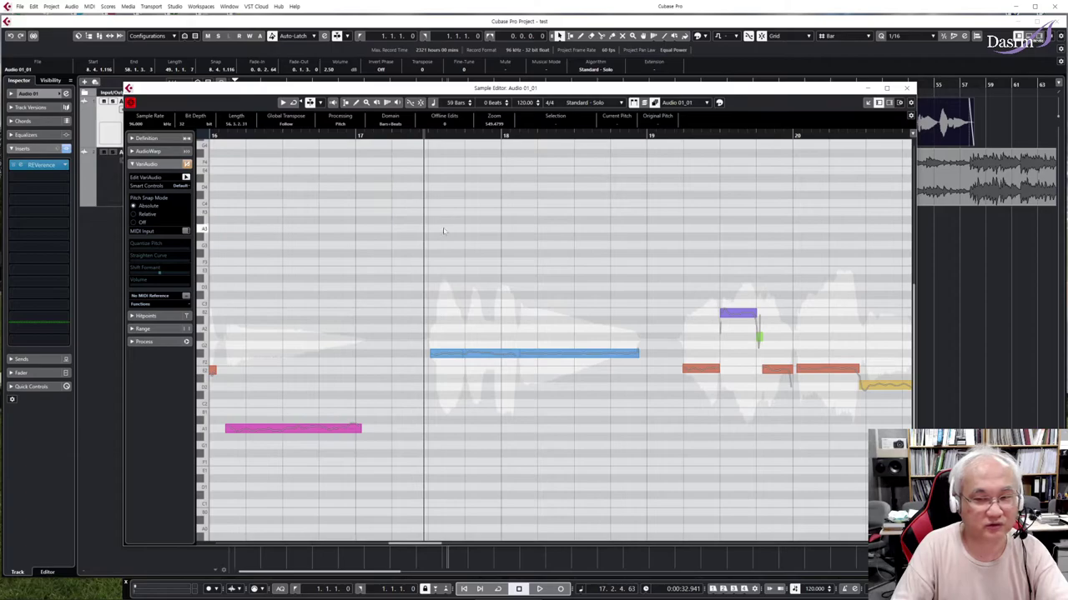
key(space)
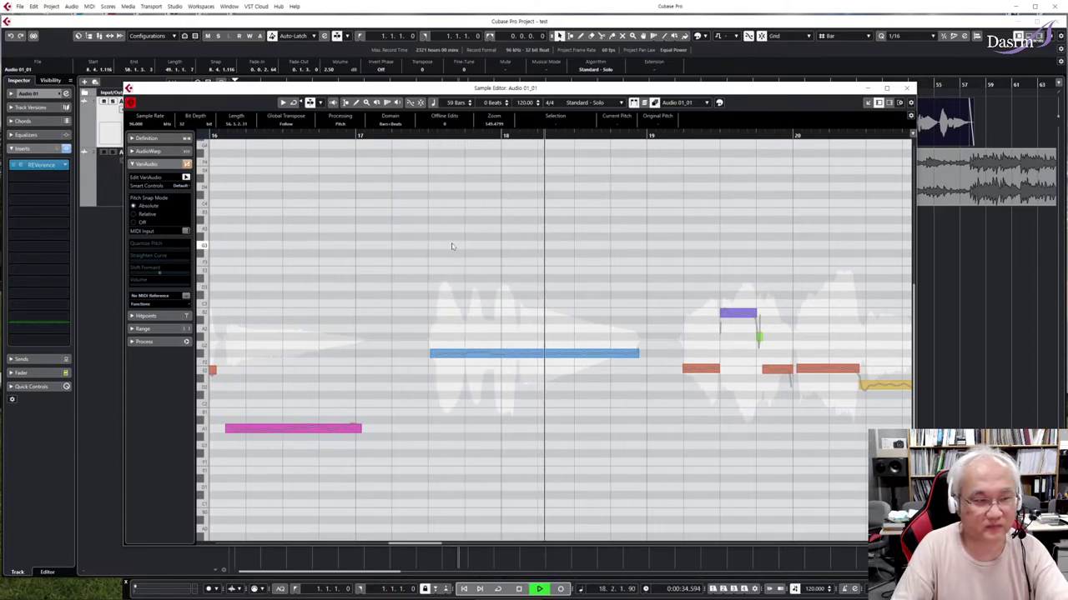
key(space)
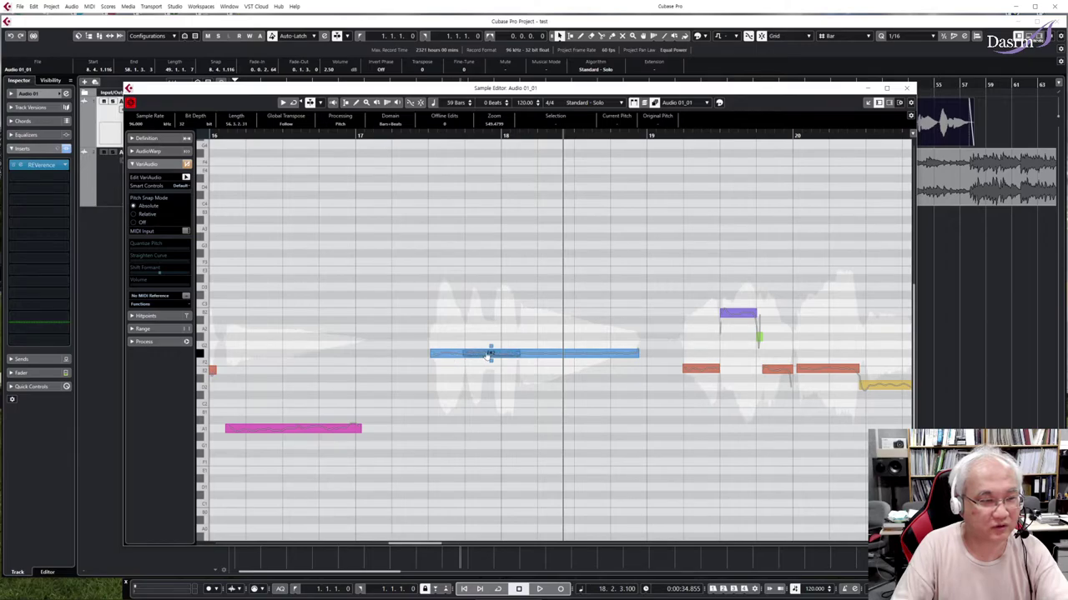
- Raise the middle segment of the F#2 phrase before bar 18 to G2 and play the phrase from about bar 17 beat 3
drag(489, 354, 489, 345)
click(423, 137)
key(space)
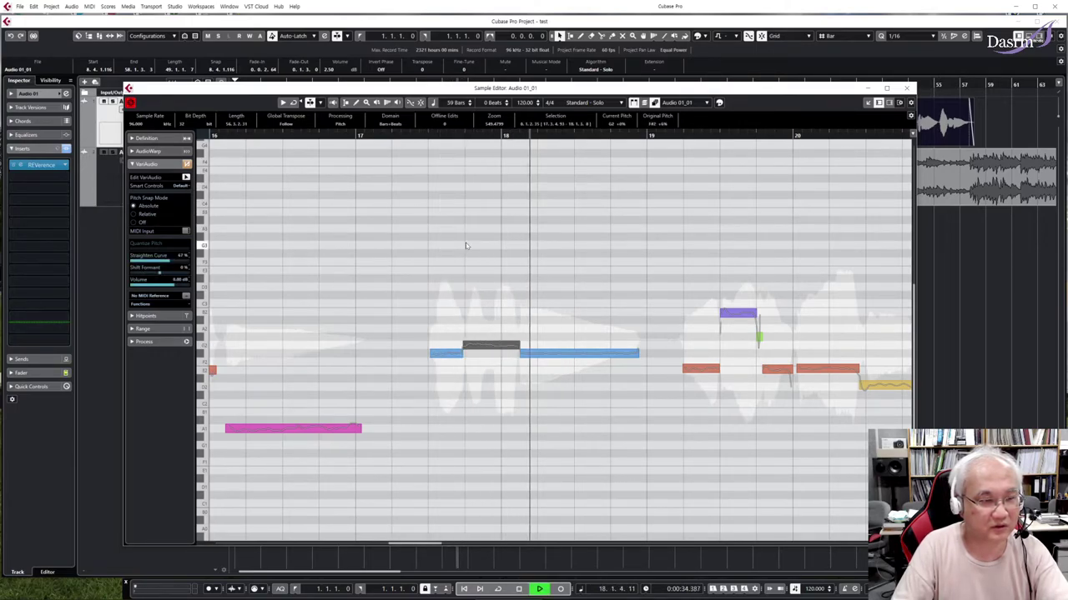
key(space)
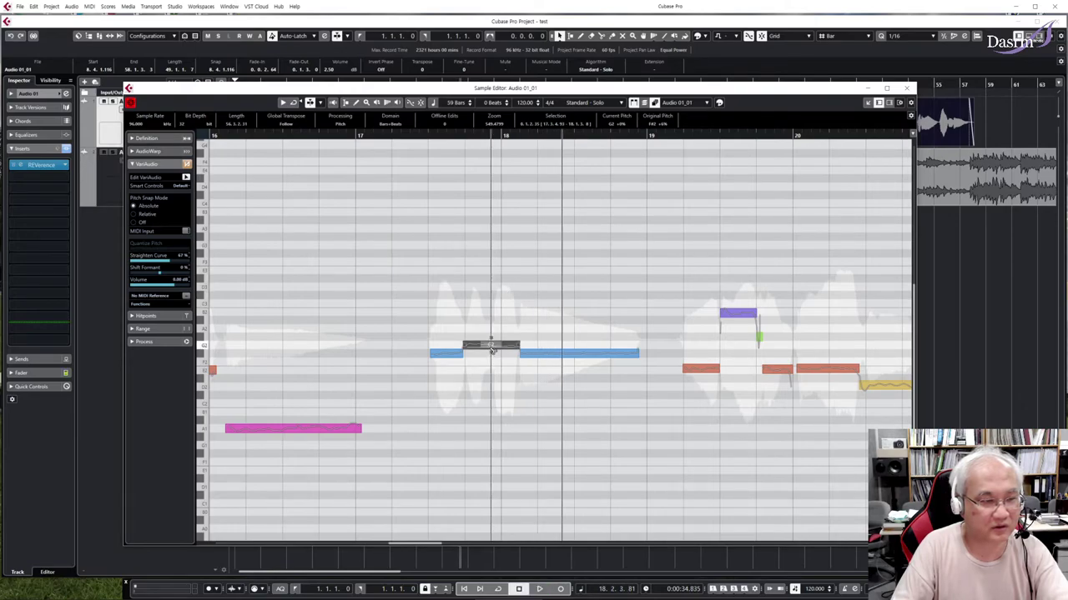
- Split the G2 segment roughly in half, lower its second half to F#2 and play from about bar 17 beat 3
click(428, 136)
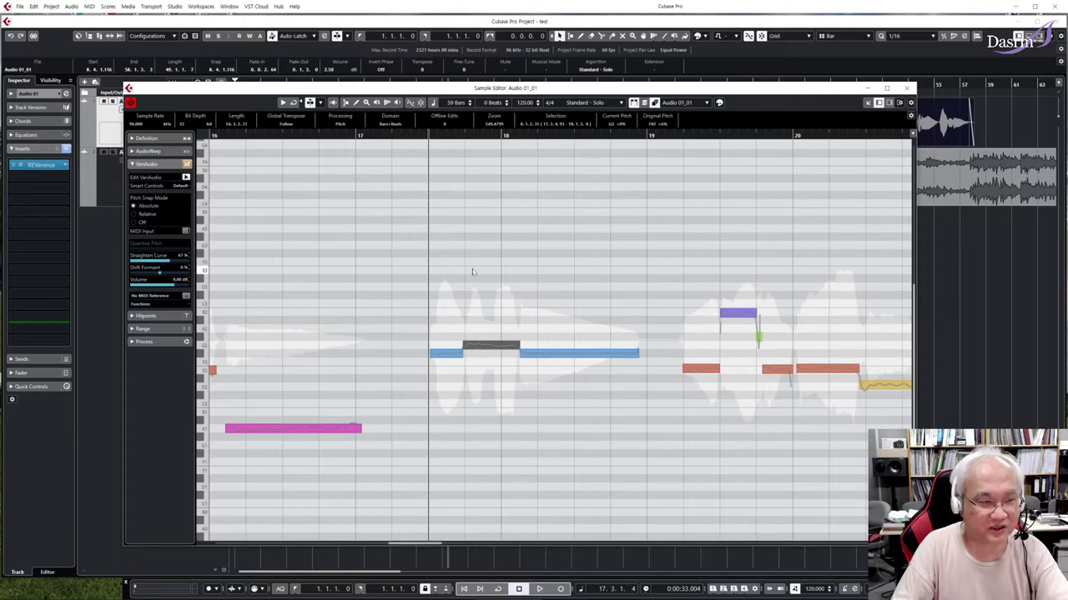
click(488, 351)
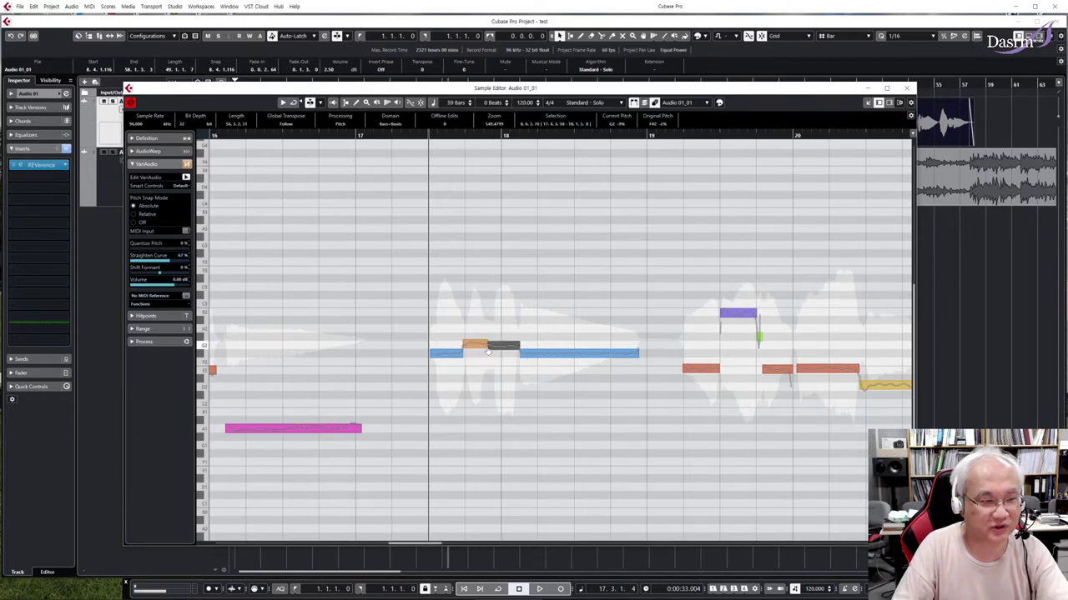
drag(501, 349, 498, 356)
key(space)
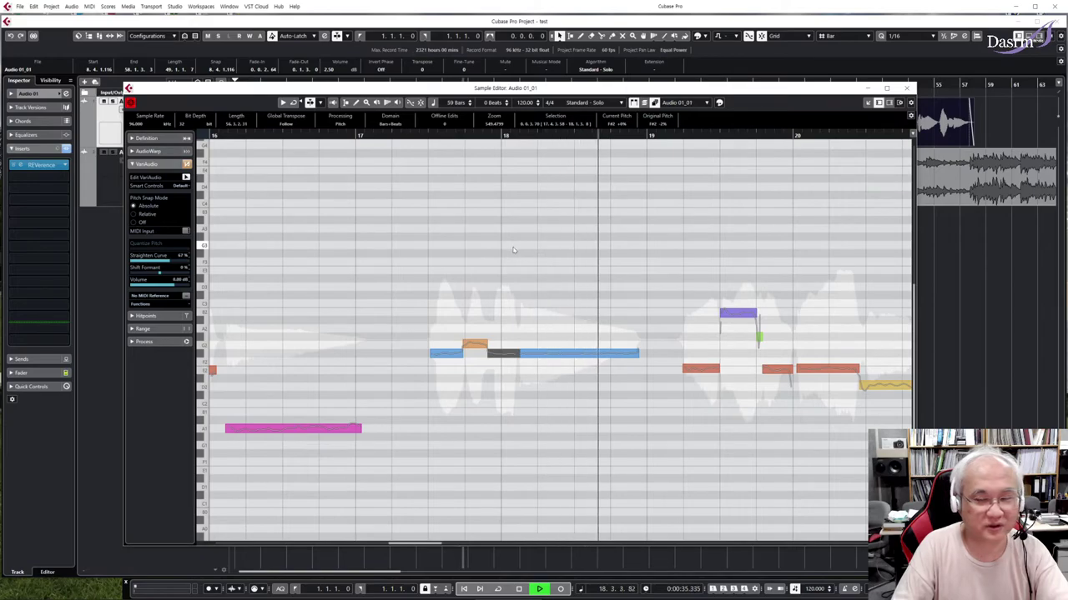
key(space)
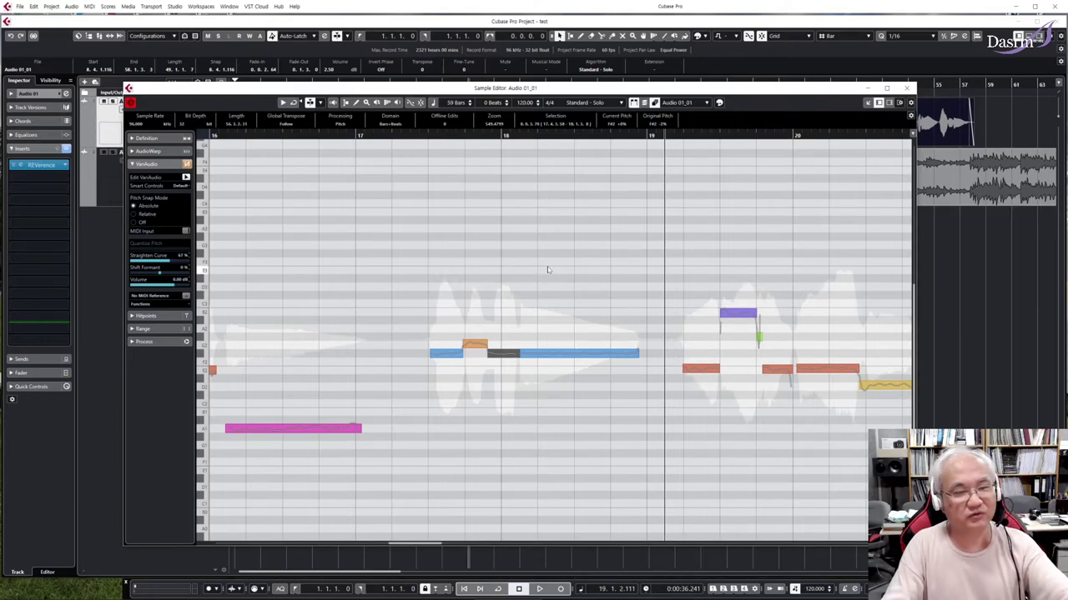
- Examine the VariAudio settings of individual F#2 and E2 segments between bars 9 and 13
key(g)
key(g)
key(g)
key(g)
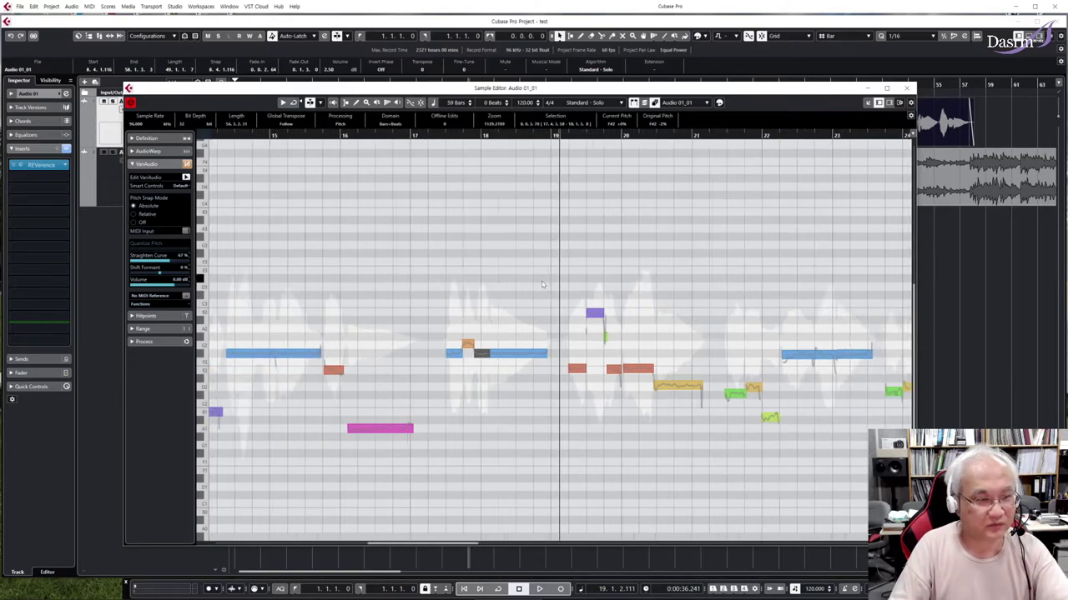
key(g)
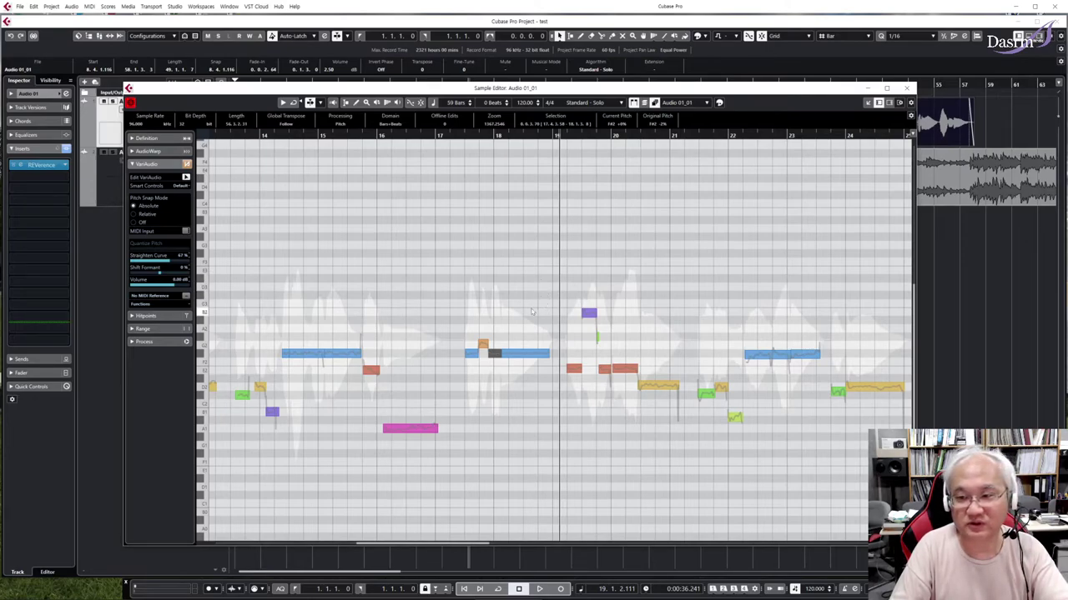
scroll(518, 297, left, 4)
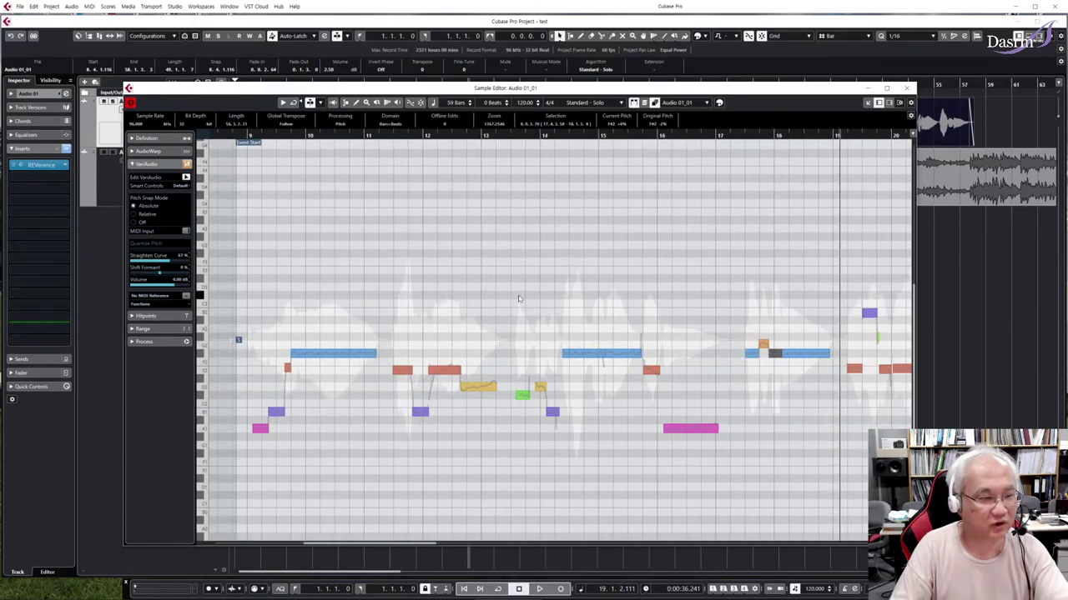
scroll(518, 298, left, 1)
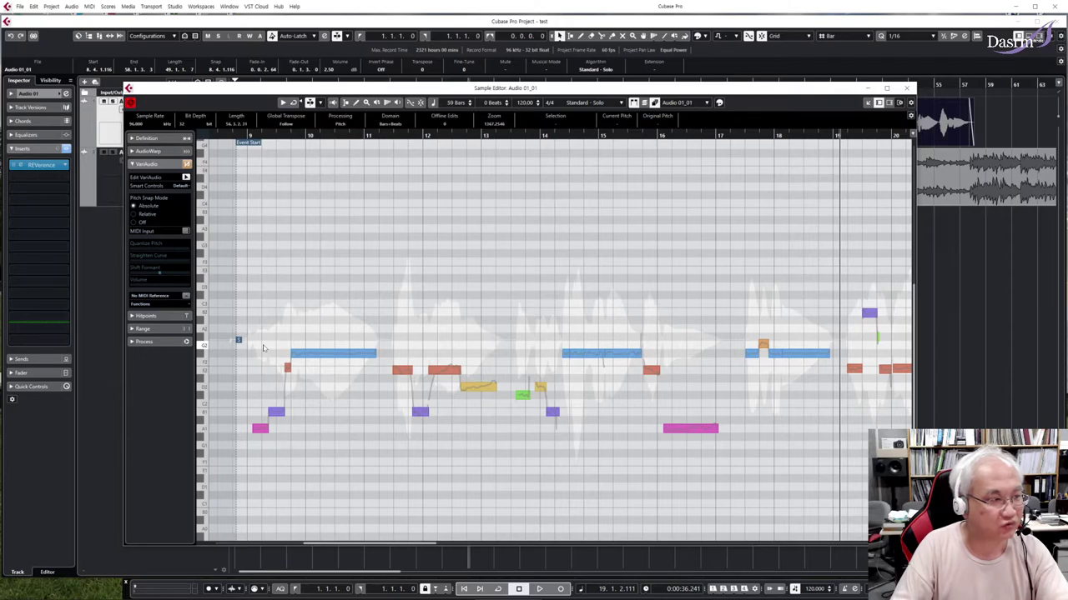
click(320, 354)
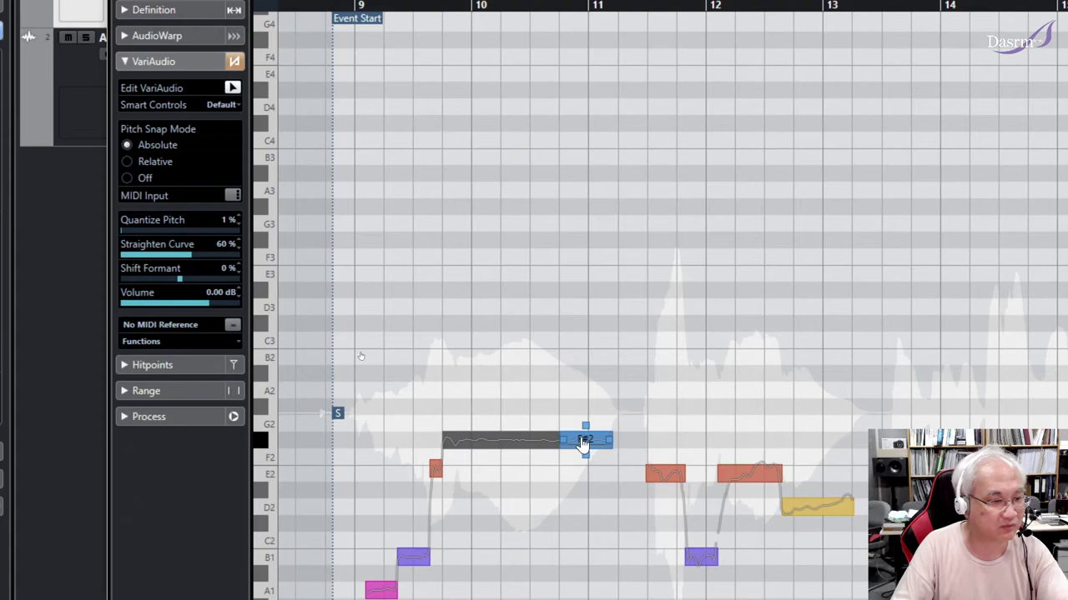
click(589, 443)
click(676, 482)
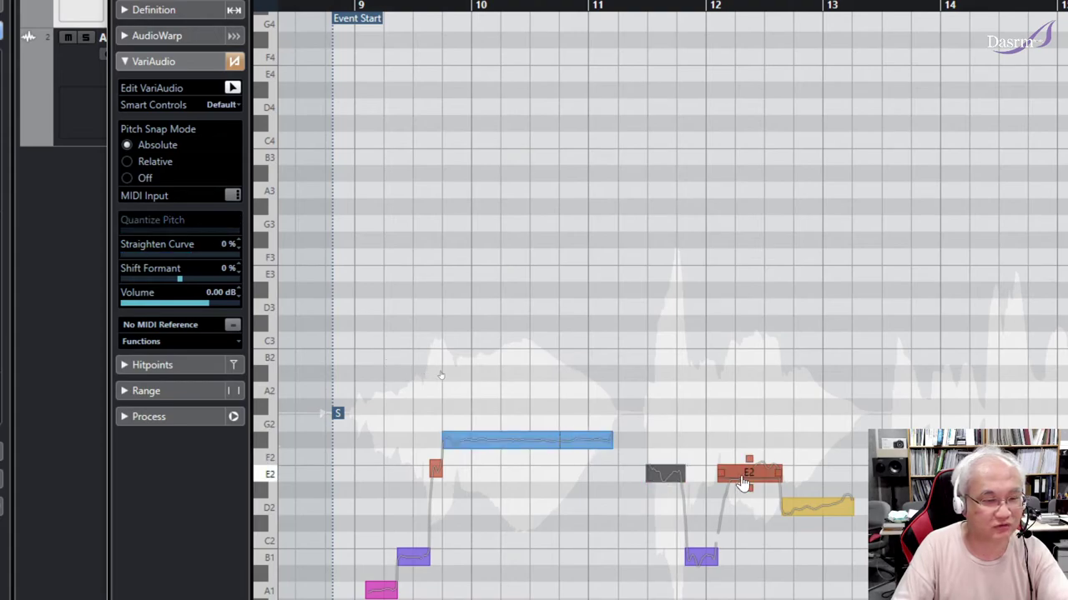
click(747, 474)
click(581, 445)
- Try lowering the long F#2 segment before bar 11 to about -18 dB, play it from bar 9 and restore its volume to 0.00 dB
click(501, 442)
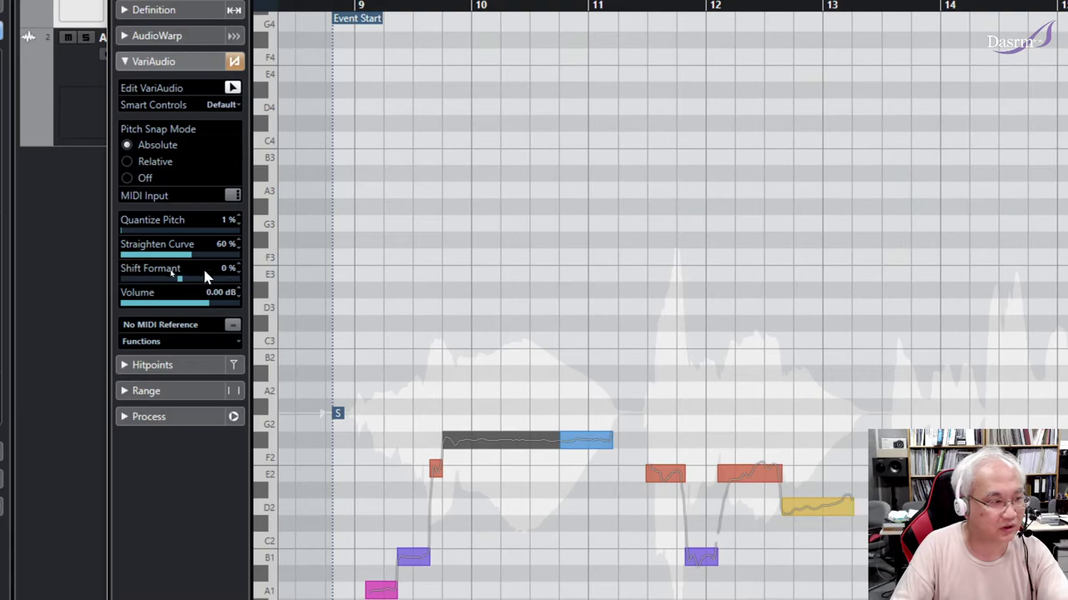
drag(200, 310, 164, 311)
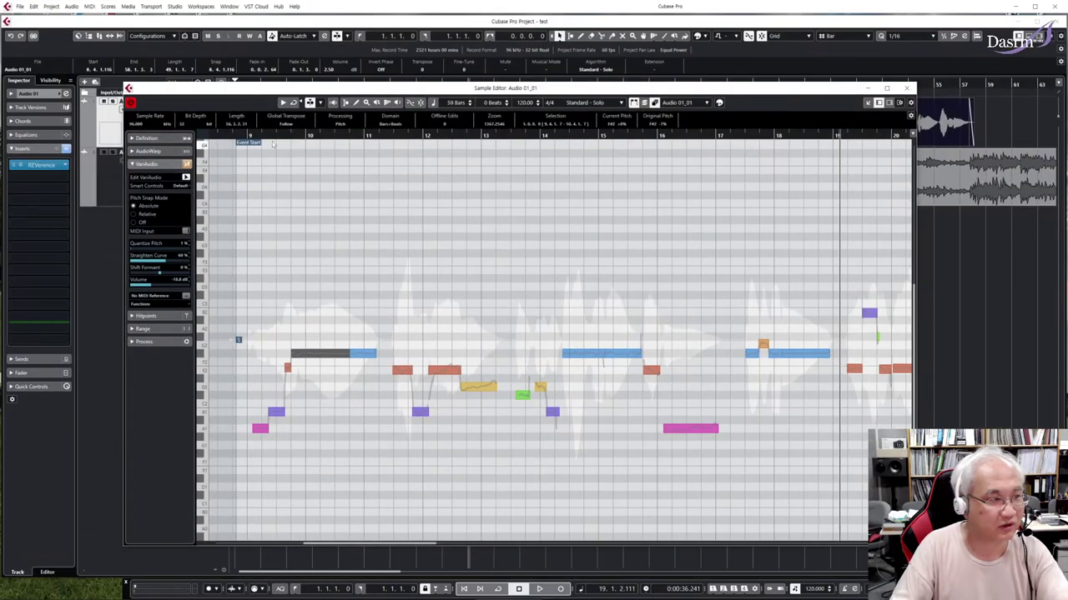
click(245, 135)
key(space)
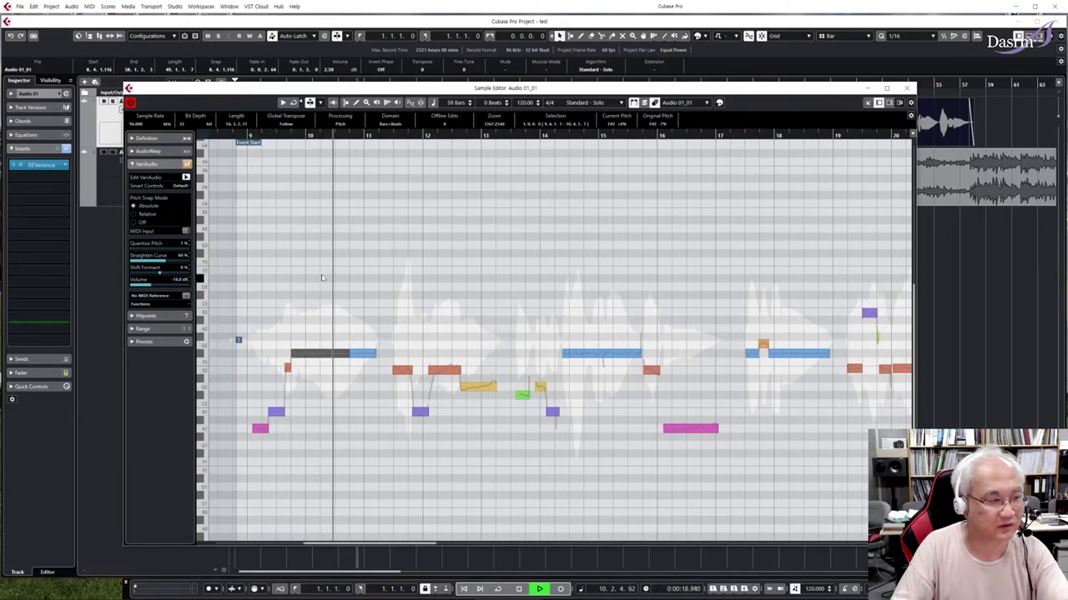
key(space)
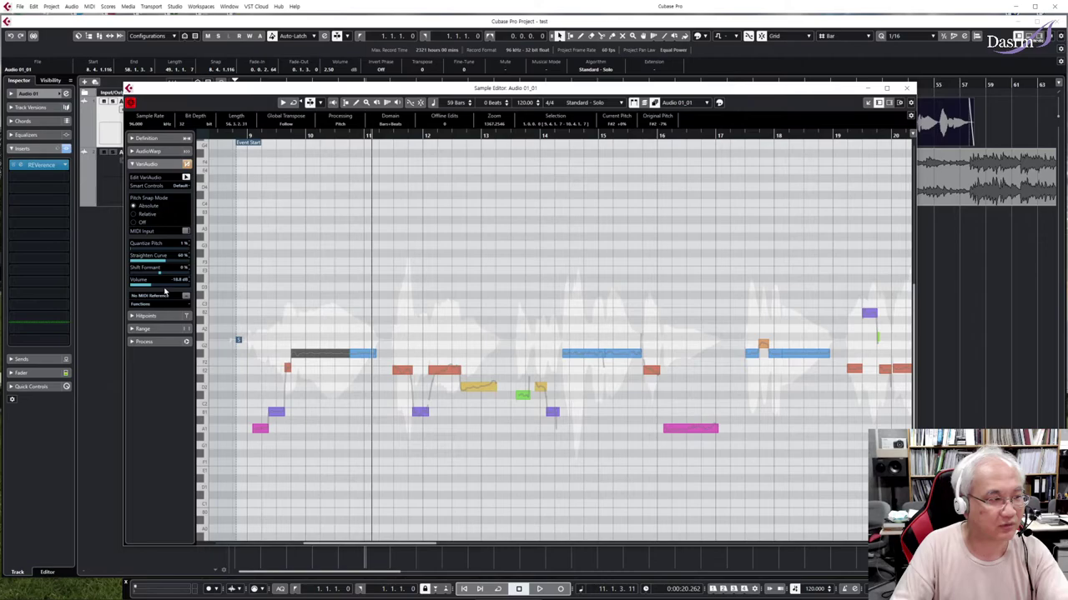
click(168, 288)
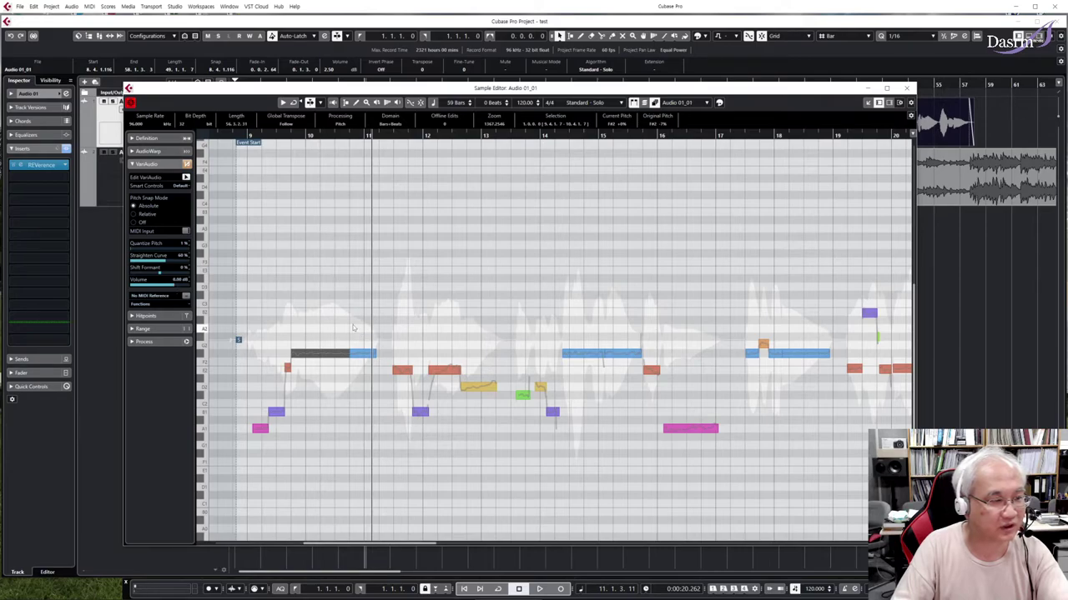
- Examine the Straighten Curve control directly on the long F#2 segment between bars 9 and 11
click(321, 313)
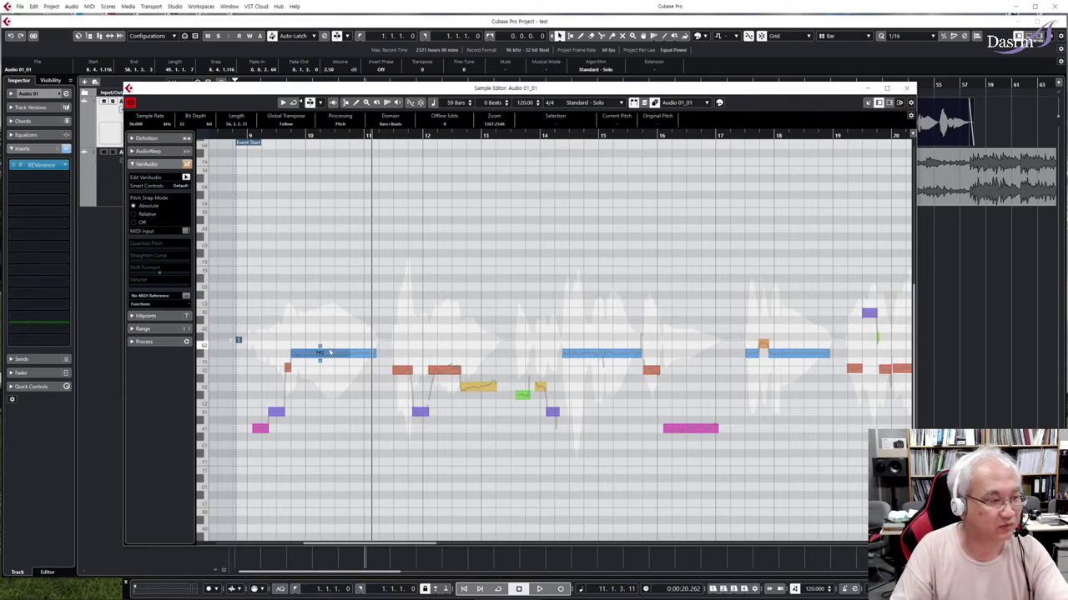
click(328, 353)
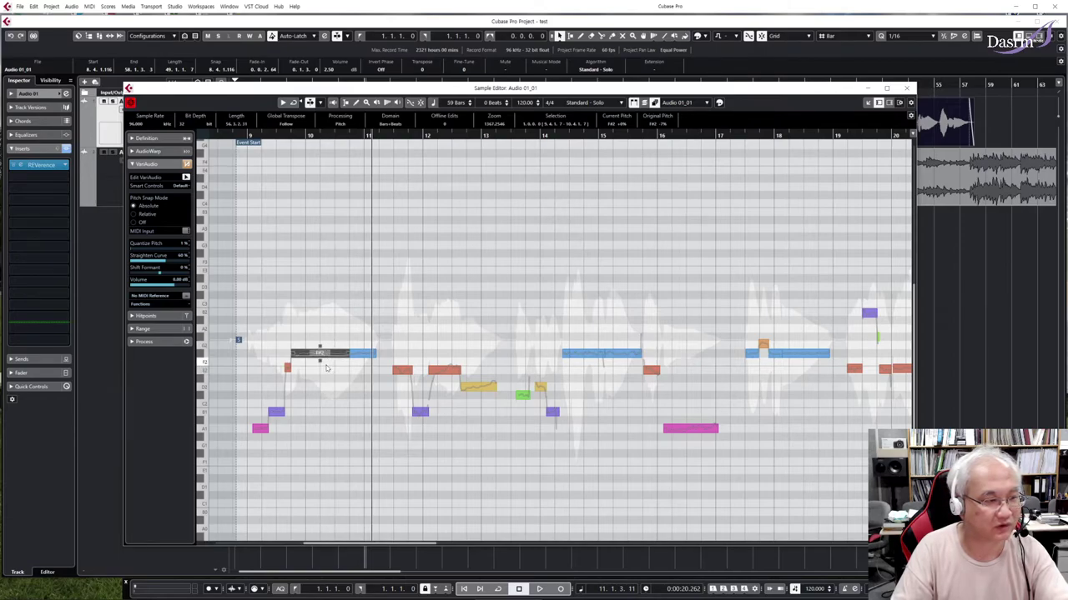
click(320, 360)
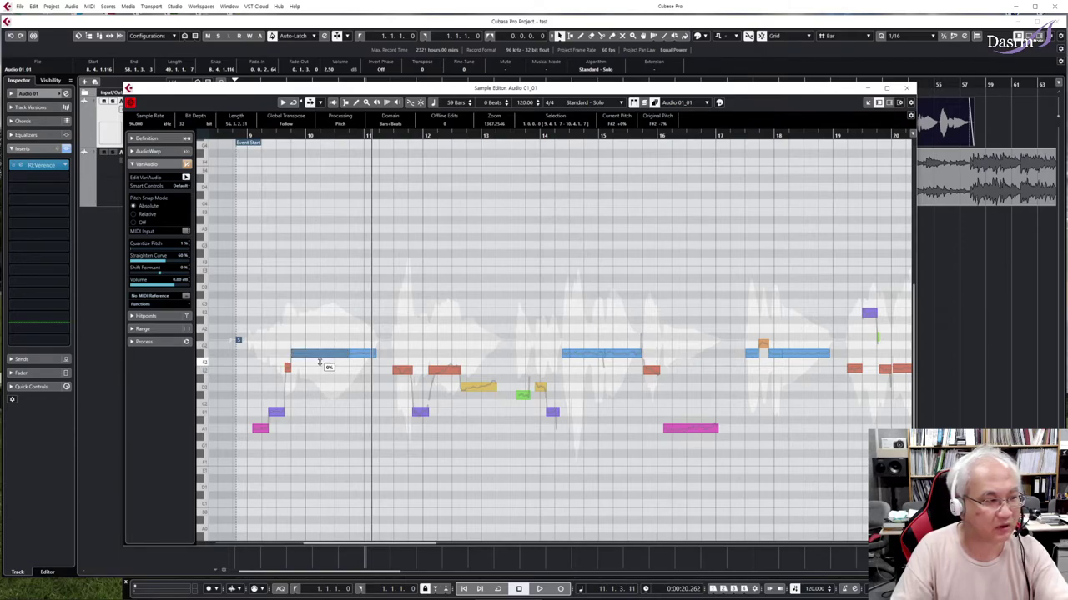
click(402, 287)
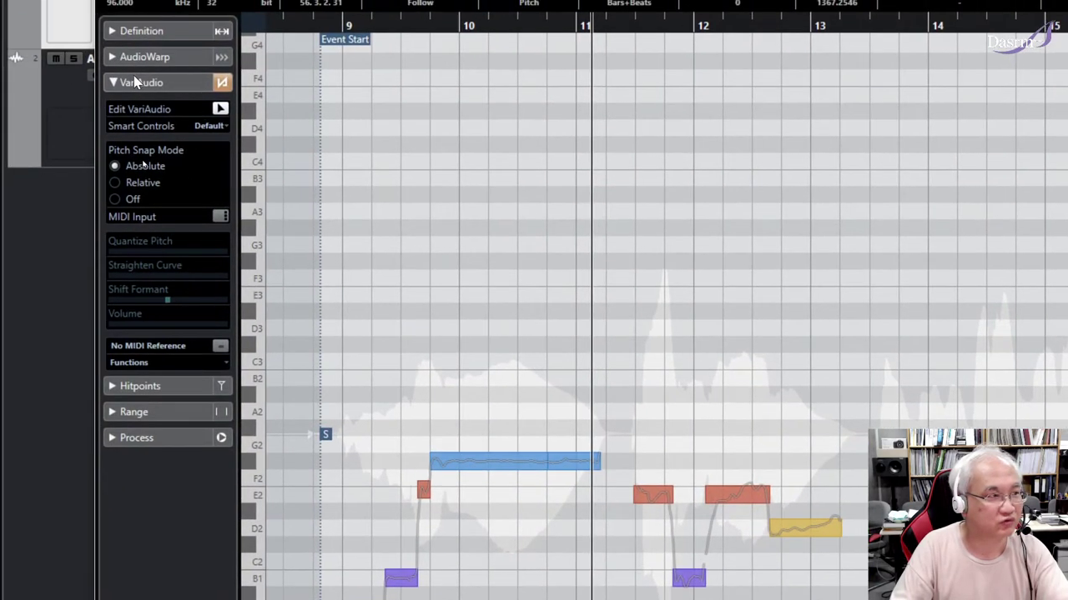
- Switch from VariAudio to AudioWarp editing and enable Free Warp for the vocal
click(147, 83)
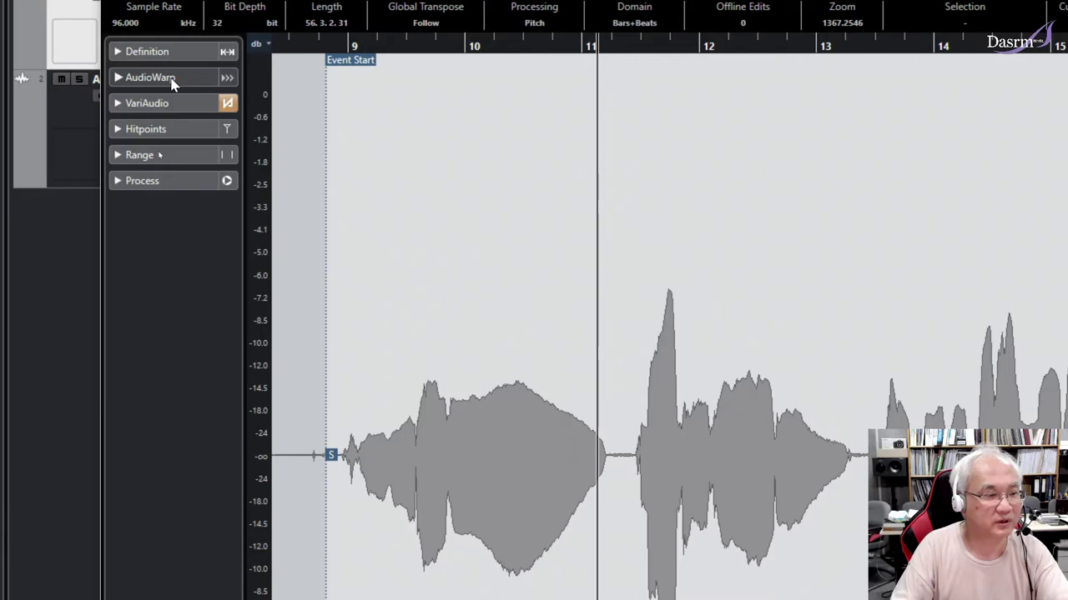
click(171, 82)
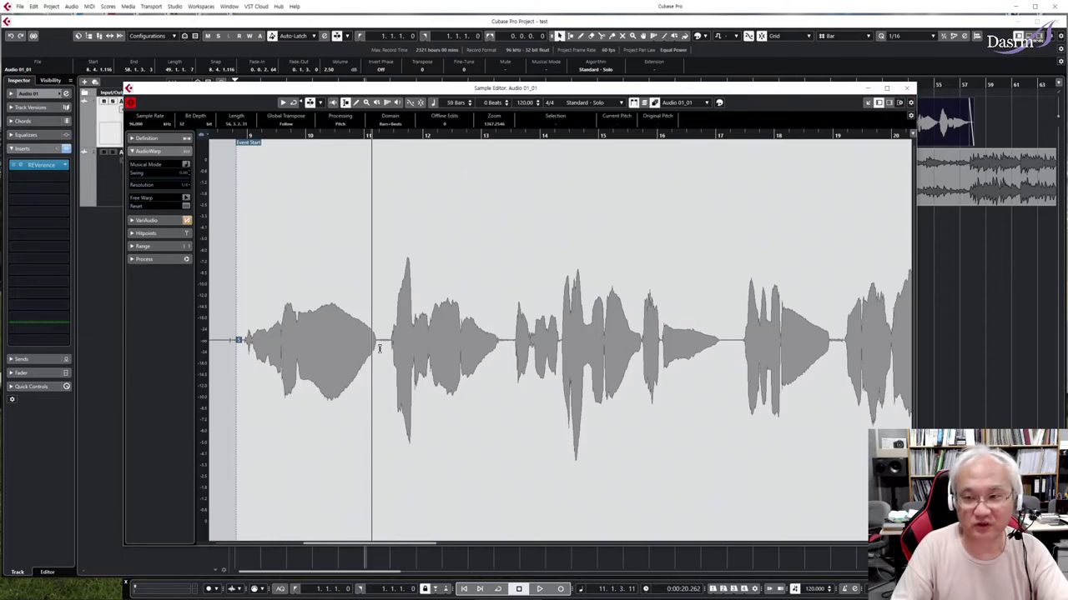
drag(383, 354, 502, 359)
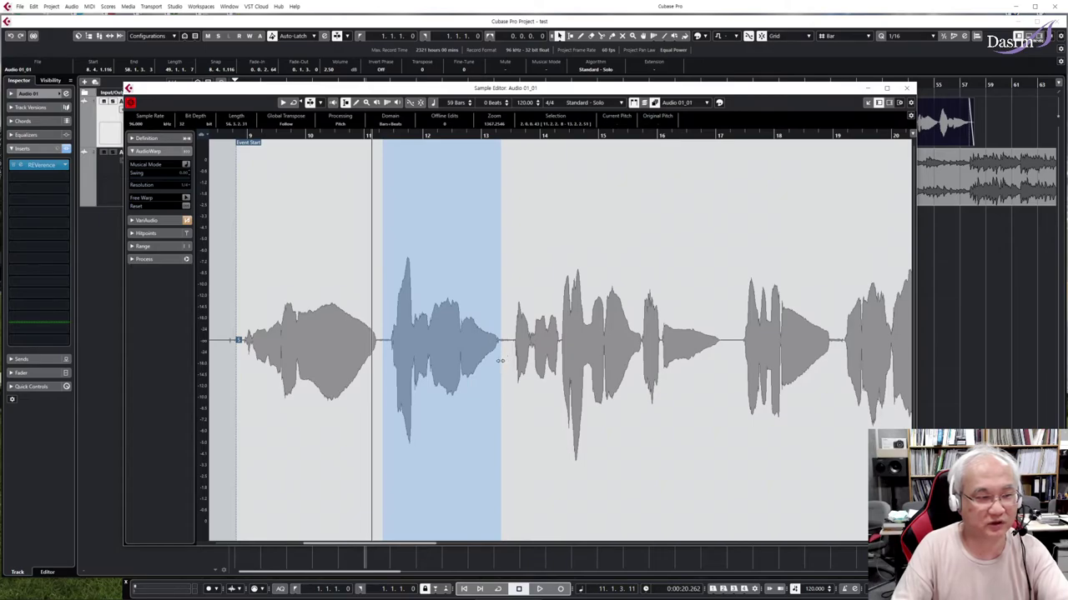
click(371, 257)
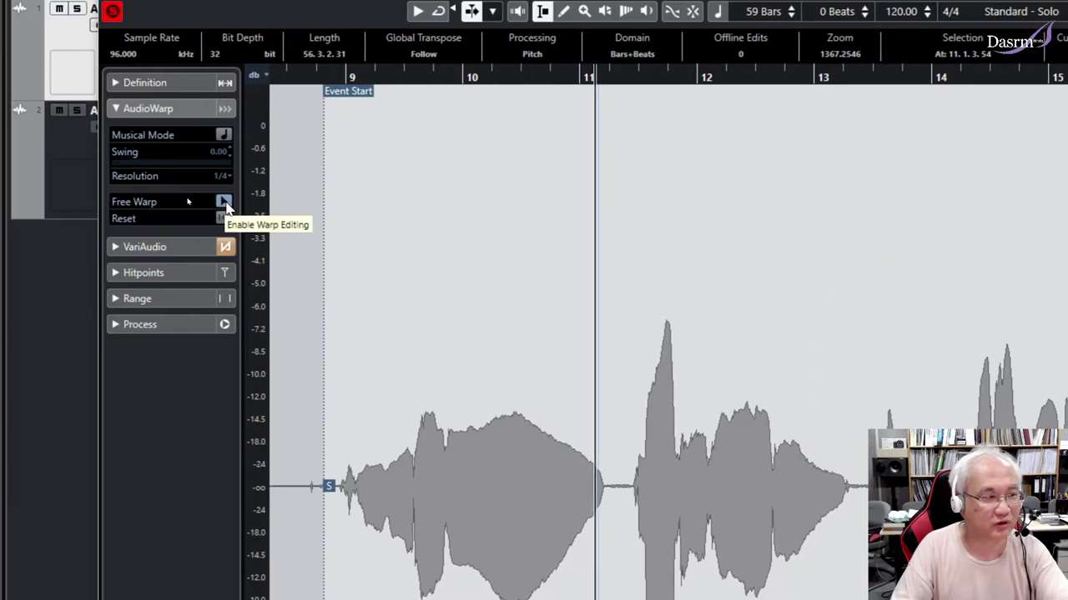
click(224, 203)
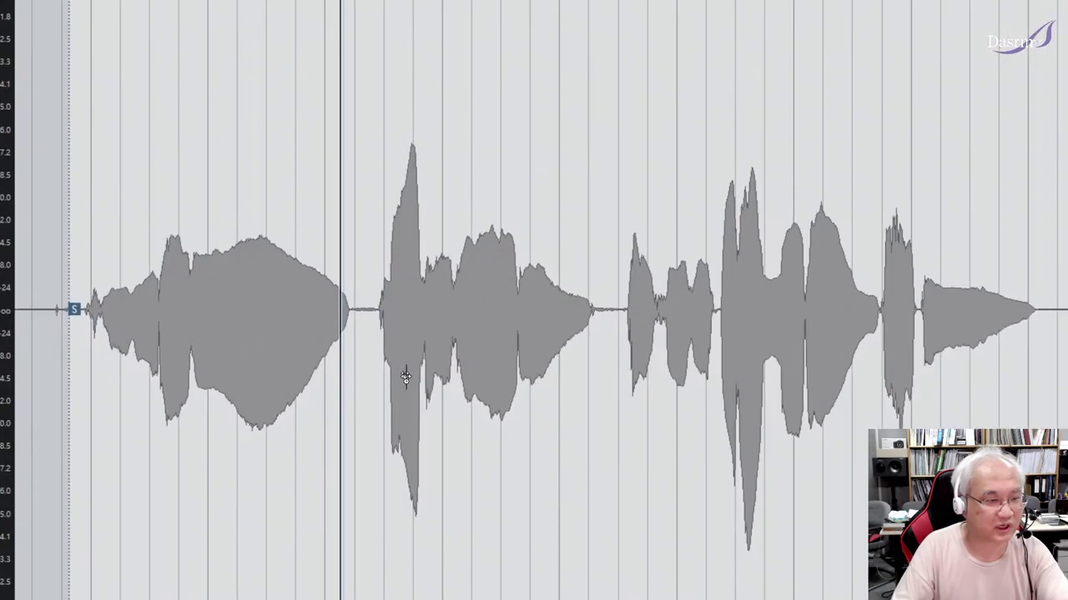
- Add three warp markers around the note before bar 12: on its peak, in the silence before it and at its end
click(407, 275)
click(406, 275)
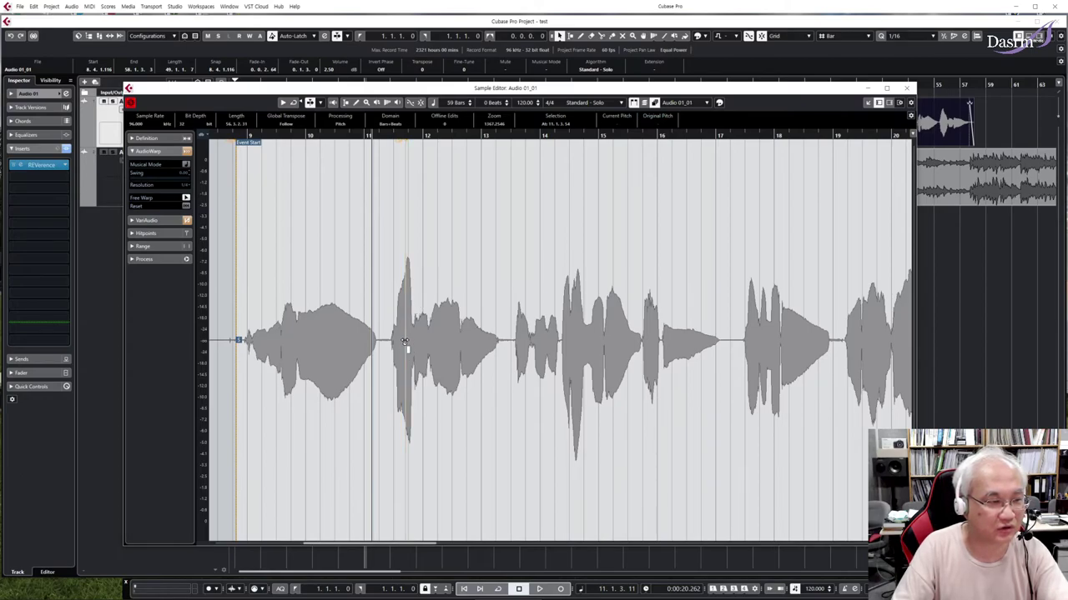
mouse_move(405, 342)
mouse_down()
mouse_move(422, 342)
mouse_move(405, 342)
mouse_up()
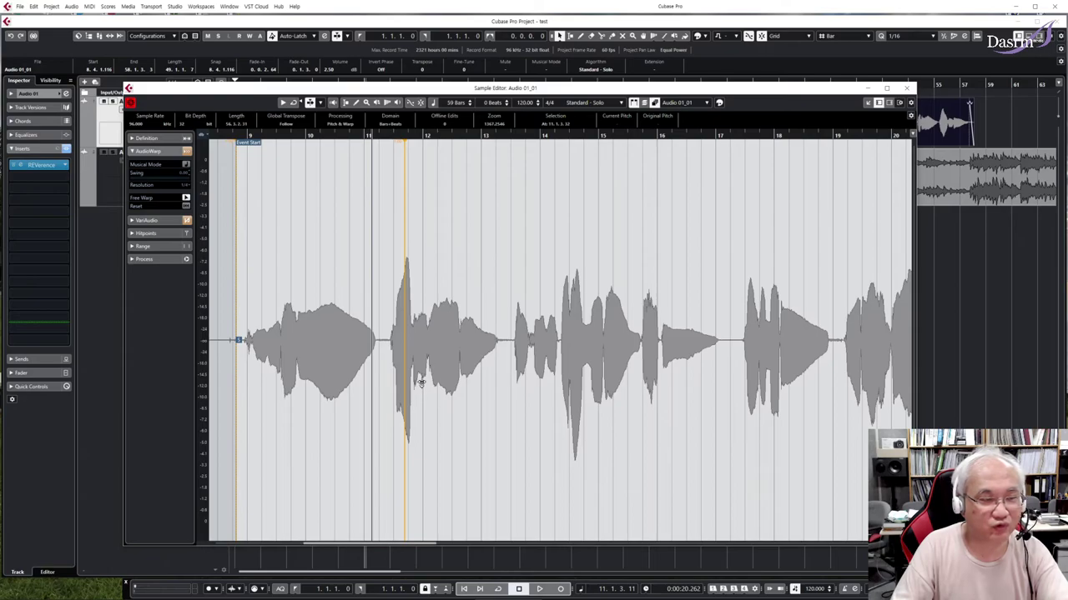
click(378, 342)
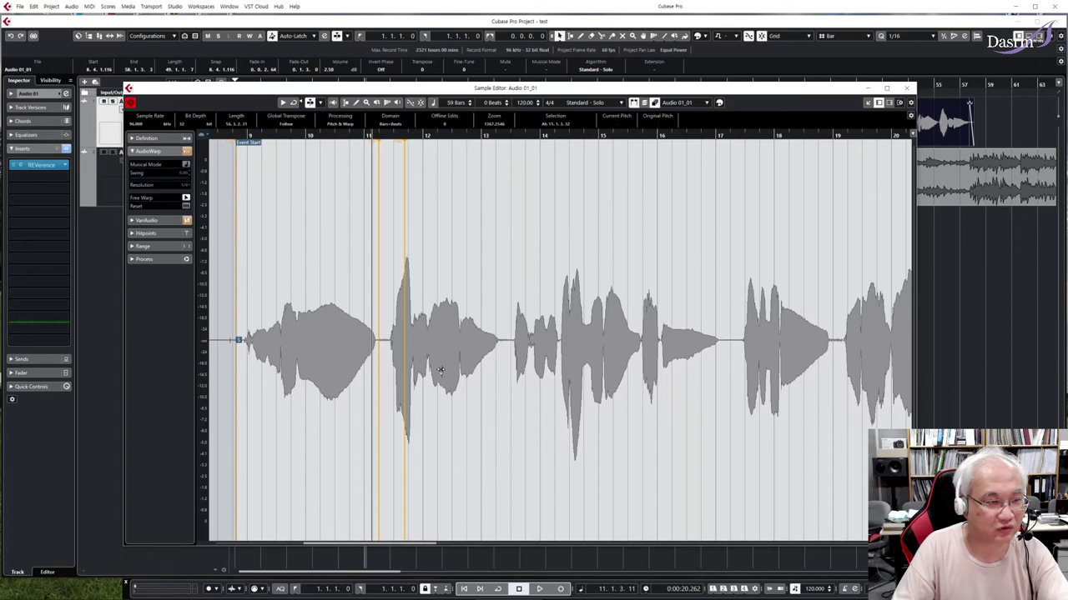
click(413, 340)
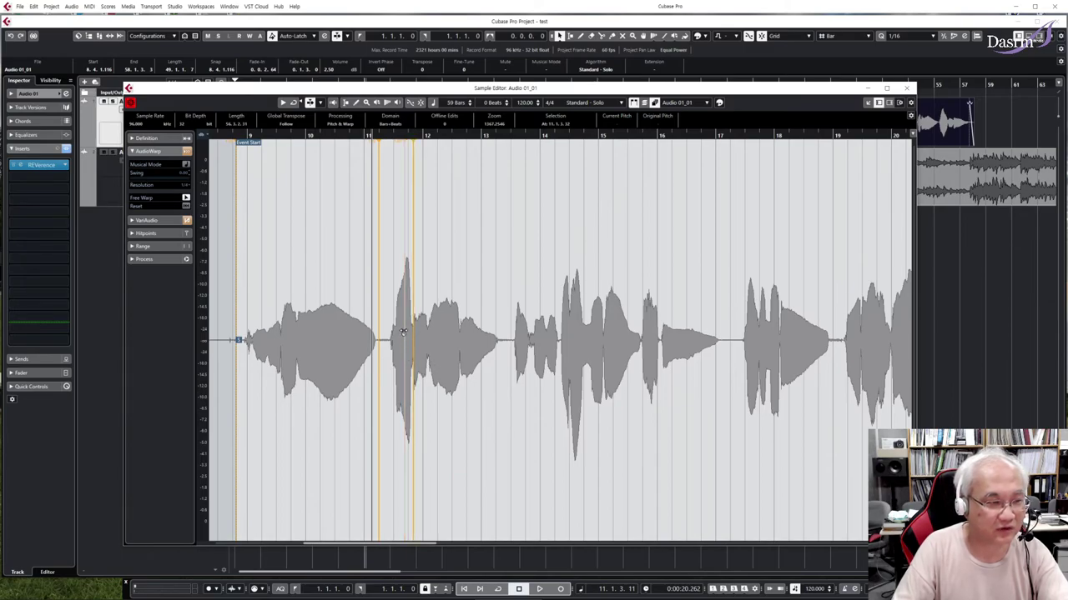
- Shift the peak's warp marker earlier to about bar 11 beat 3 and play back the timing from bar 9
drag(404, 334, 389, 333)
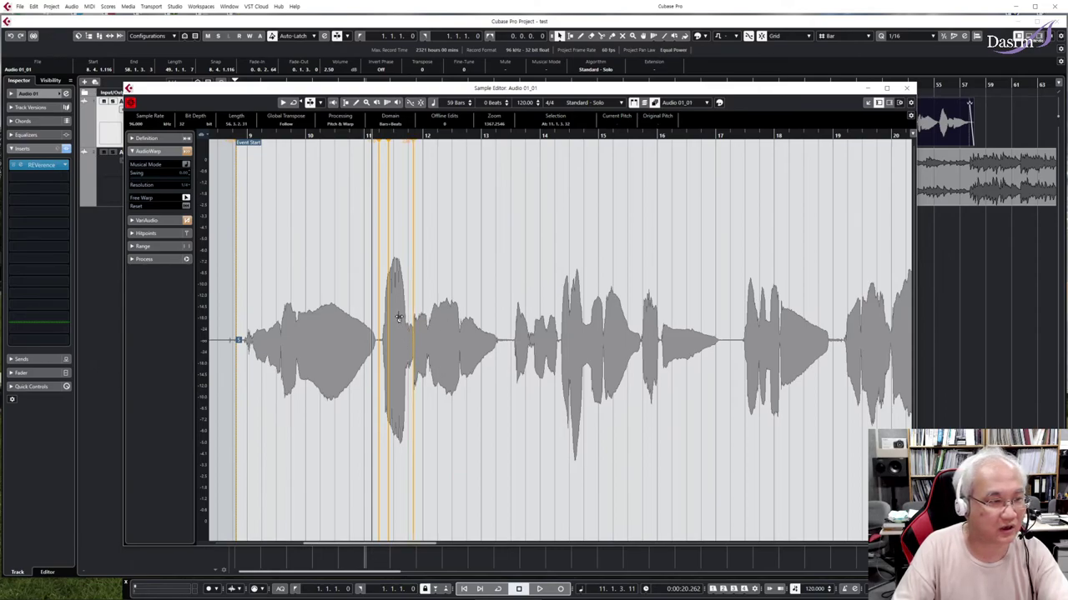
drag(388, 276, 395, 278)
click(282, 136)
key(space)
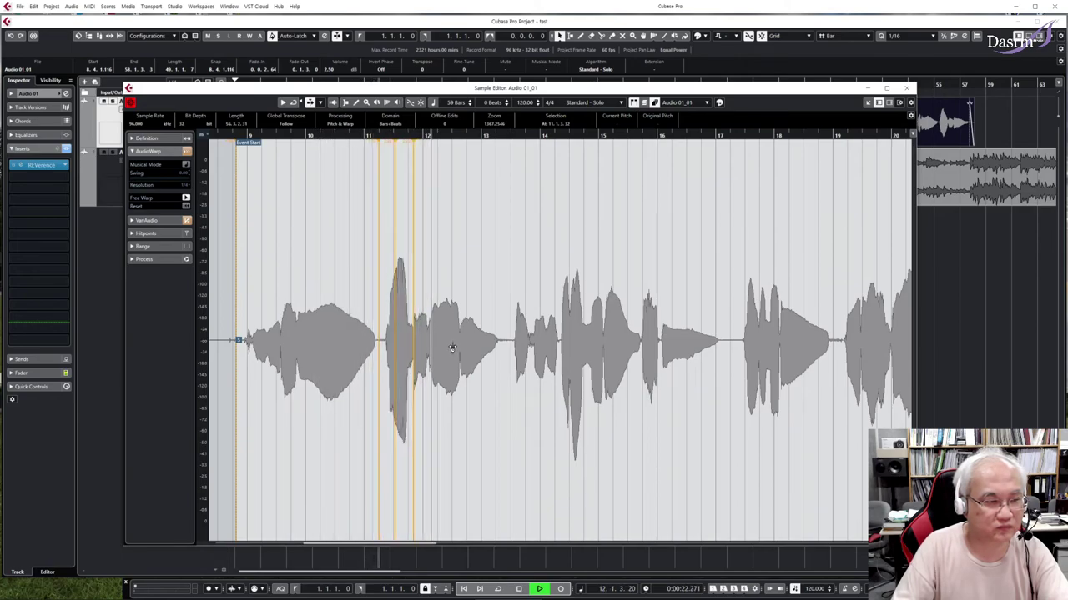
key(space)
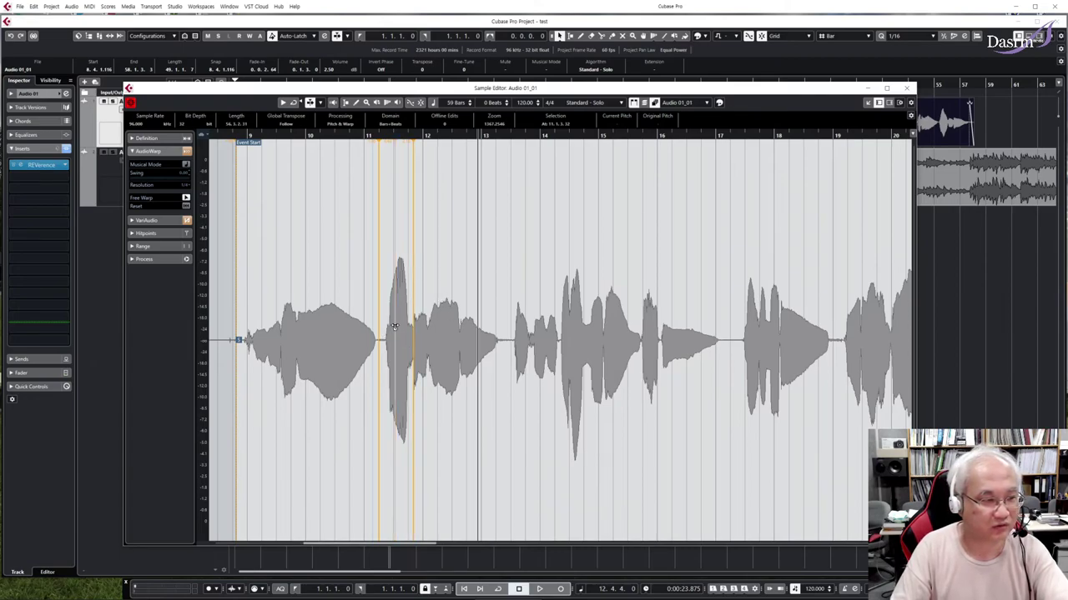
- Move the peak's warp marker further forward to about bar 11 beat 2.5, add a marker at the preceding note's end and play from bar 9
drag(394, 326, 375, 330)
click(375, 330)
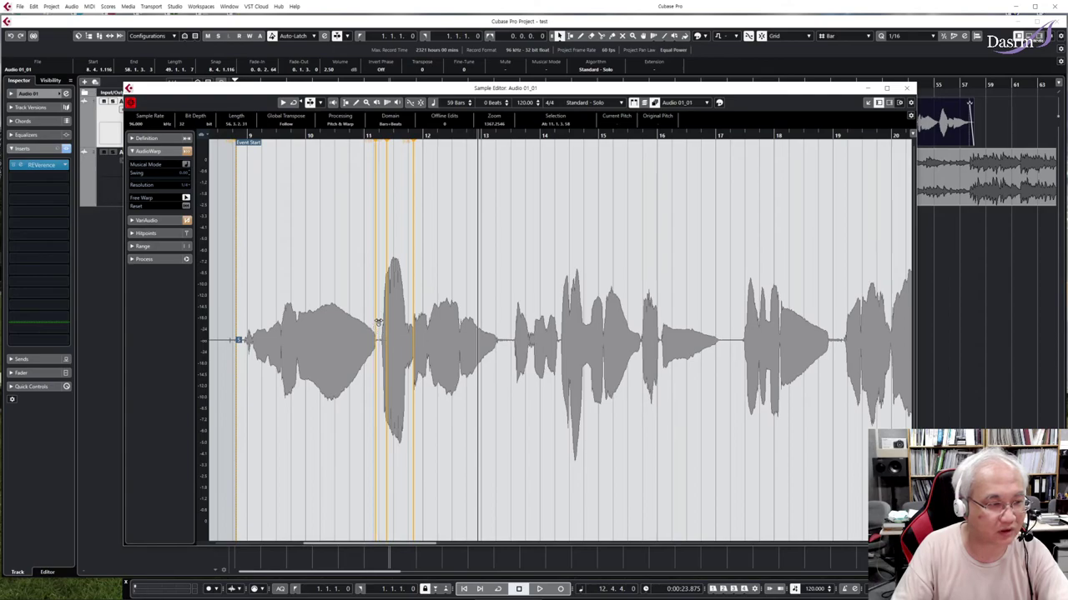
click(244, 136)
key(space)
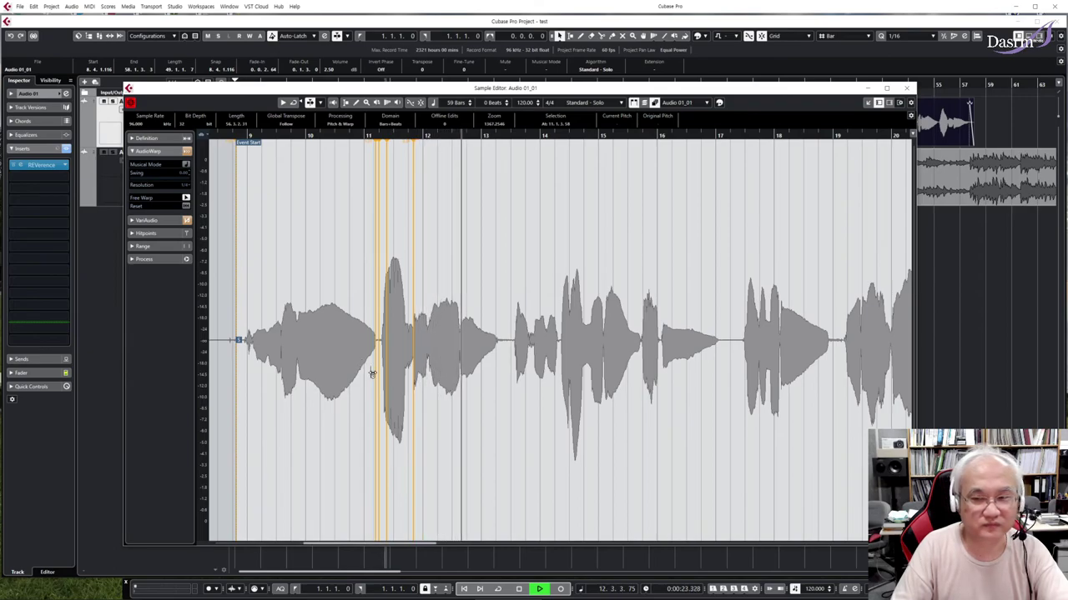
key(space)
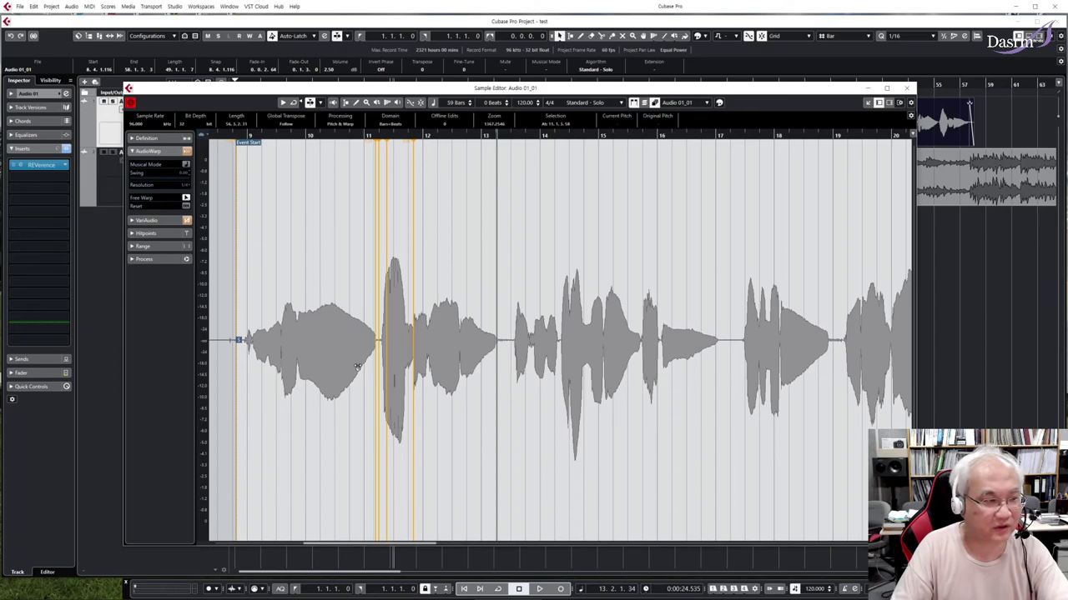
- Add a warp marker on the swell before bar 10, pull it about one beat earlier and play from the phrase start
click(247, 136)
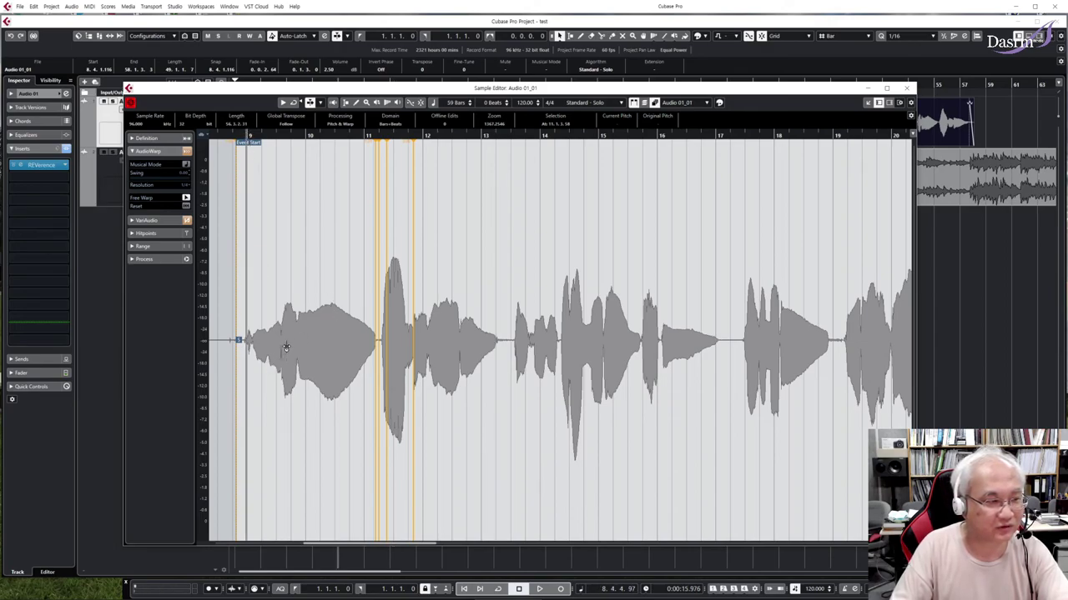
drag(286, 349, 272, 353)
key(space)
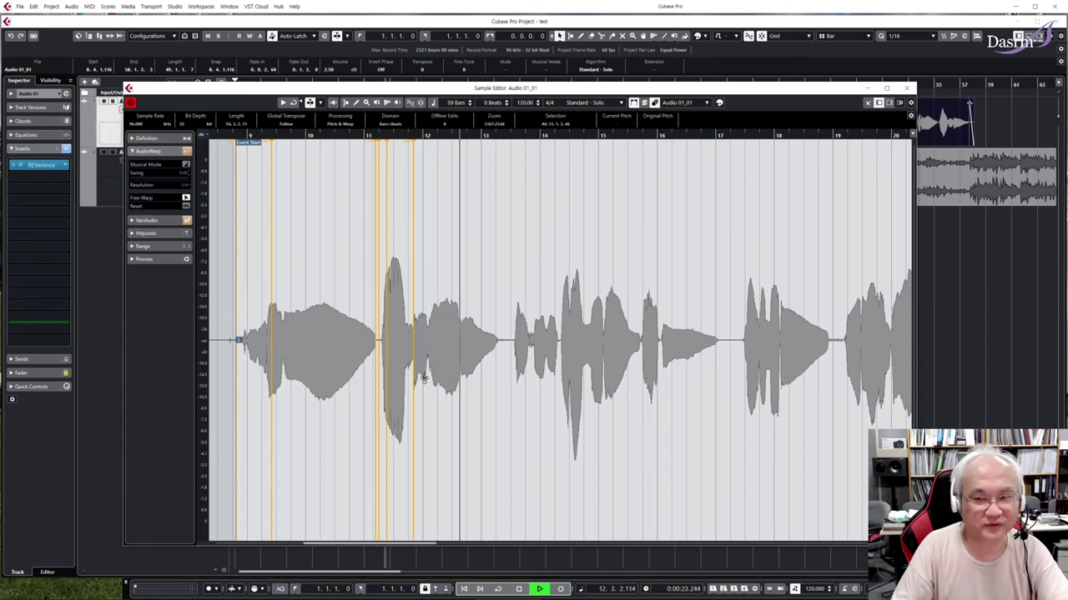
key(space)
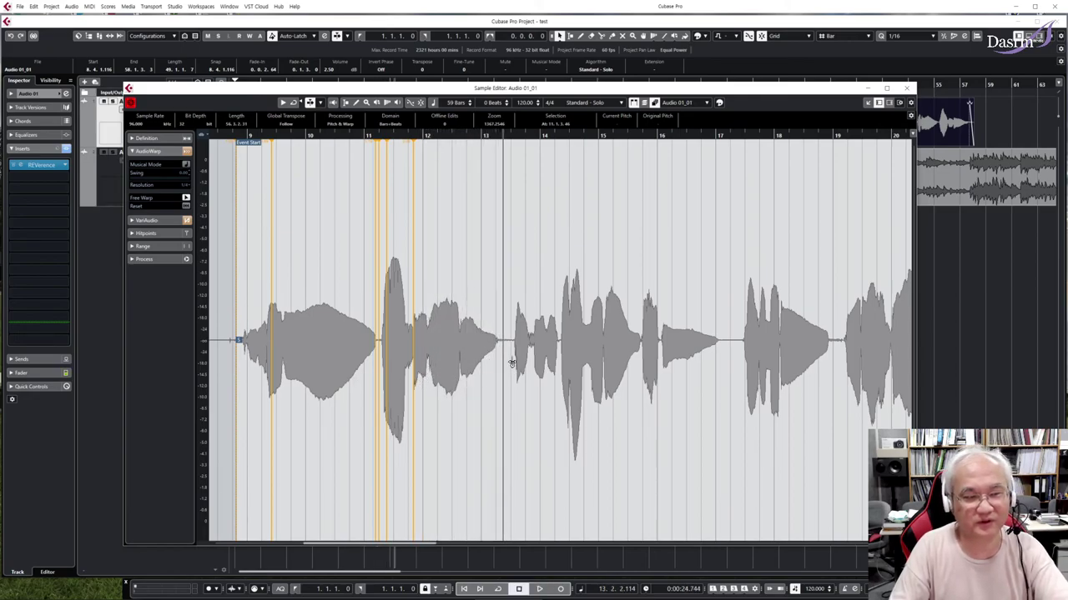